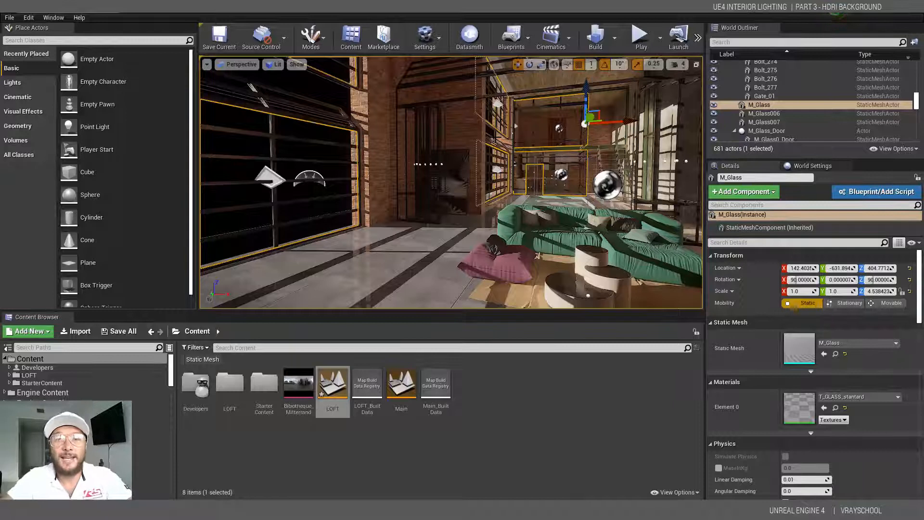
pyautogui.moveTo(452, 182); pyautogui.dragTo(436, 194, button='right')
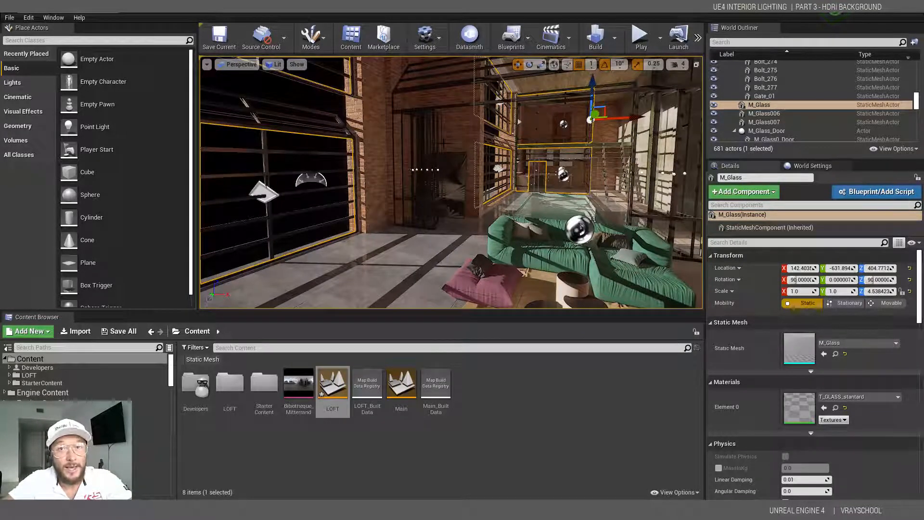
pyautogui.keyDown('alt'); pyautogui.moveTo(452, 183); pyautogui.dragTo(437, 188); pyautogui.keyUp('alt')
pyautogui.moveTo(432, 151)
pyautogui.mouseDown(button='right')
pyautogui.moveTo(405, 147)
pyautogui.moveTo(439, 146)
pyautogui.mouseUp(button='right')
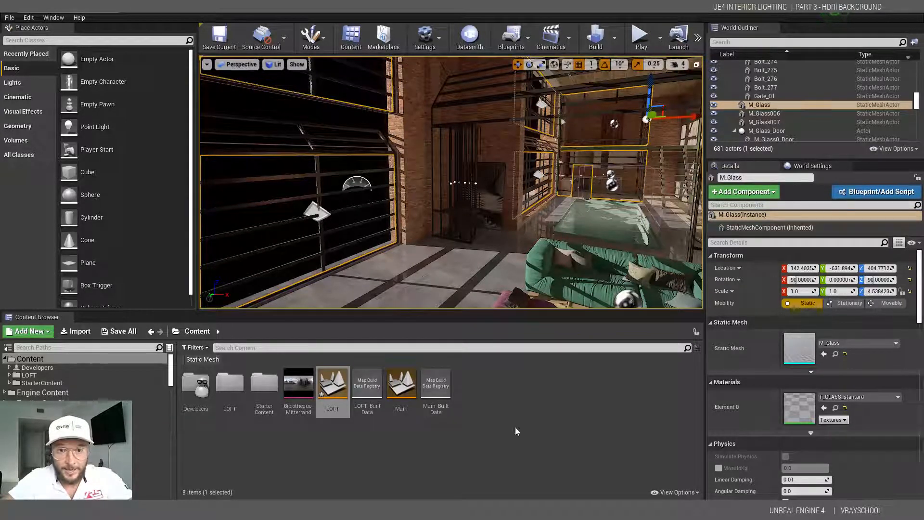
# - Switch to the HDRI Haven site in Chrome and filter the HDRIs to the City subcategory of Urban
pyautogui.moveTo(248, 510)
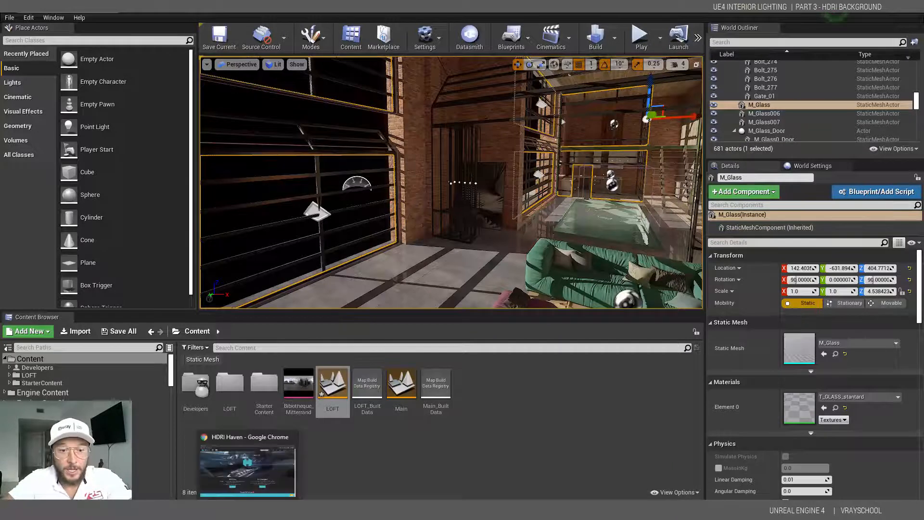
pyautogui.click(248, 469)
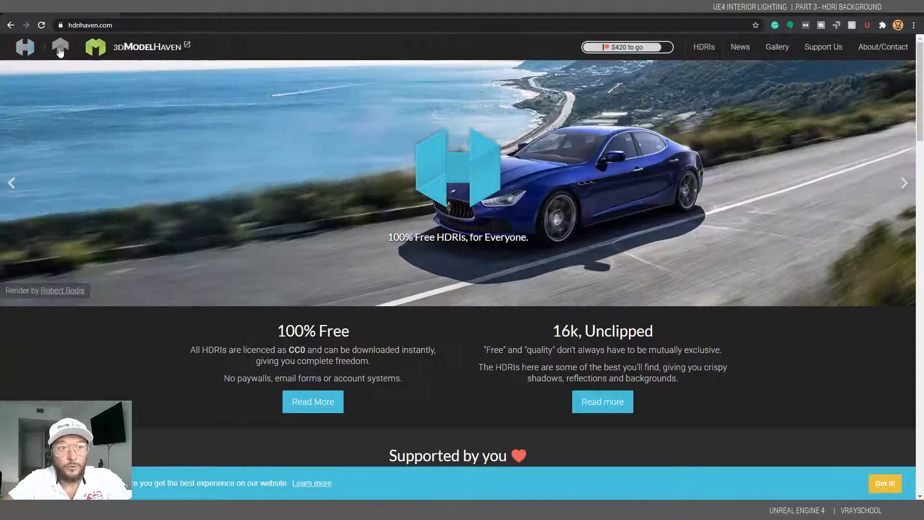
pyautogui.click(704, 46)
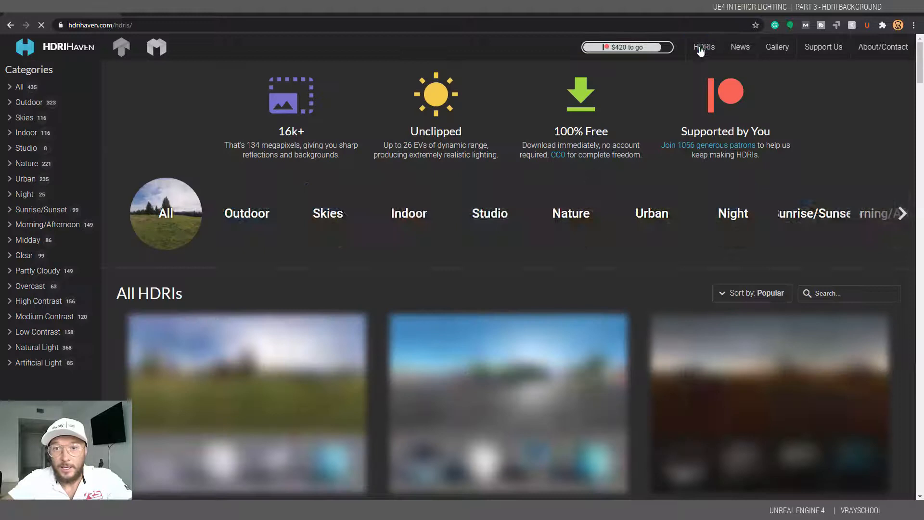
pyautogui.click(10, 180)
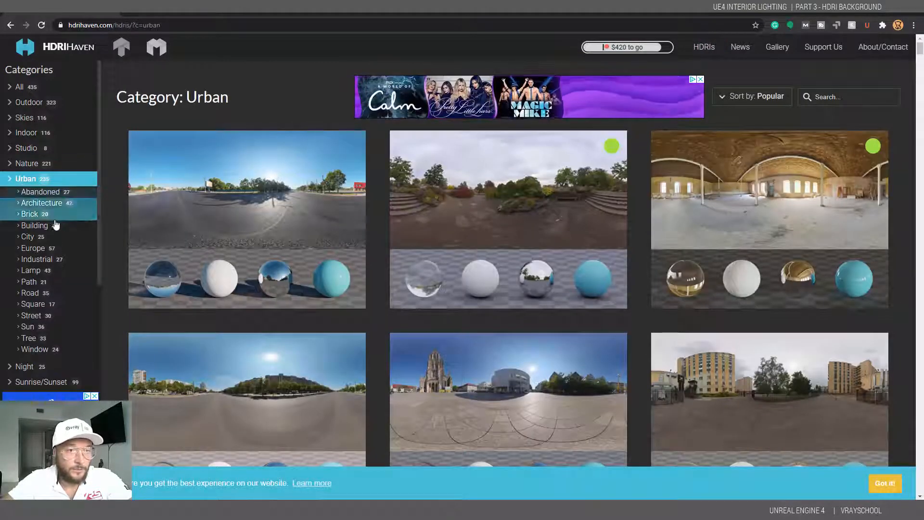
pyautogui.click(29, 237)
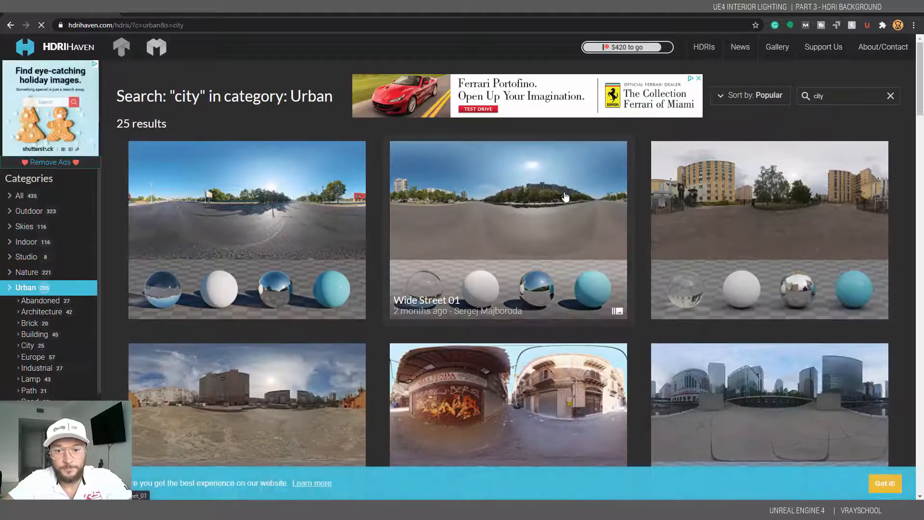
# - Open the Dusseldorf Bridge HDRI and choose its 4k HDR download
pyautogui.scroll(-13, 565, 195)
pyautogui.scroll(-14, 566, 199)
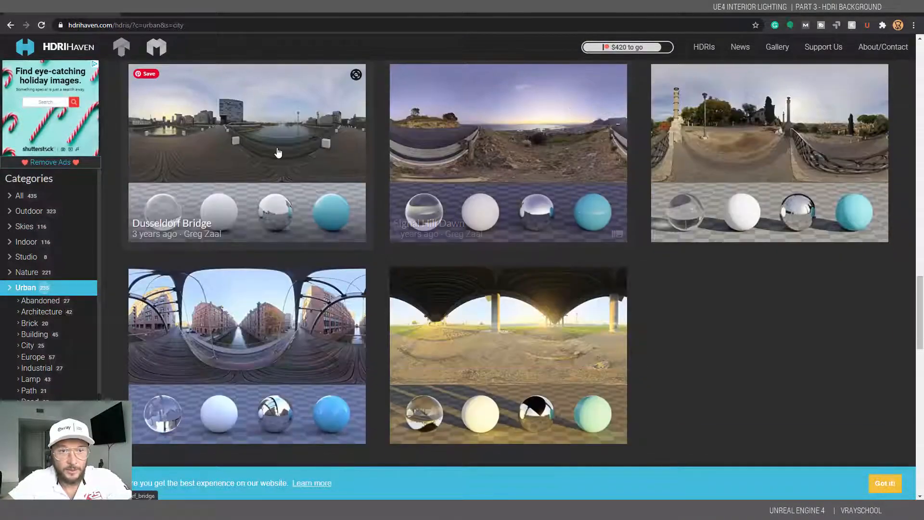
pyautogui.click(278, 147)
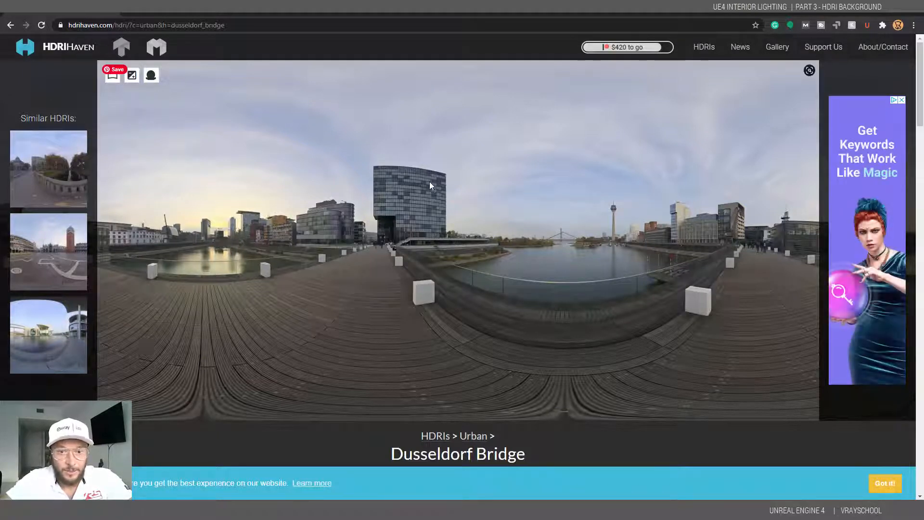
pyautogui.scroll(-6, 427, 183)
pyautogui.scroll(-5, 424, 185)
pyautogui.scroll(2, 395, 192)
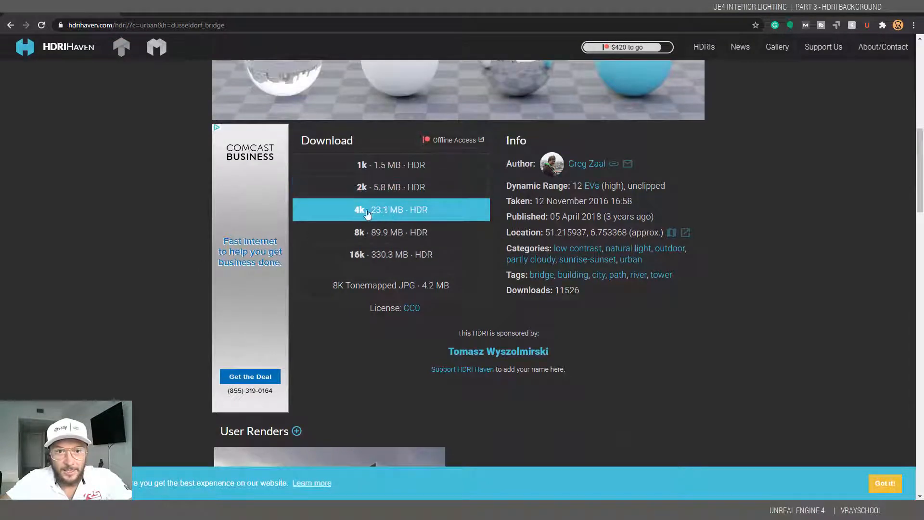
pyautogui.click(388, 217)
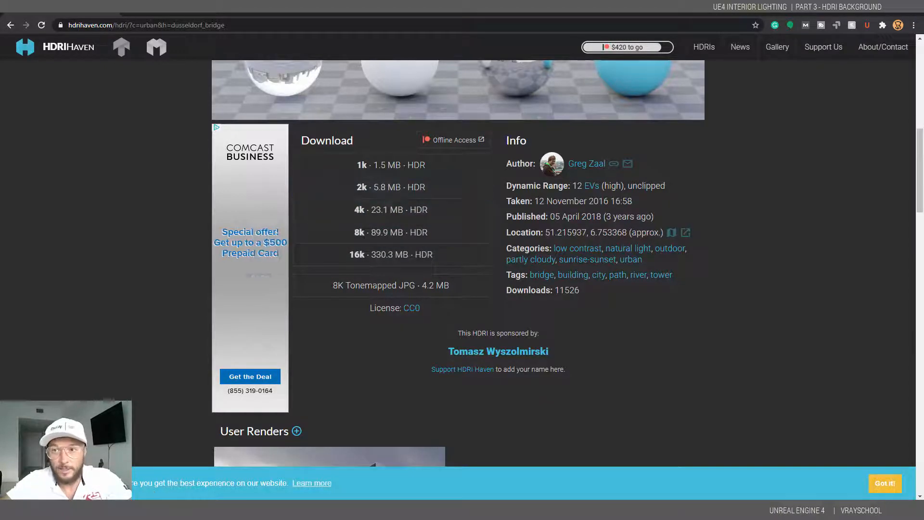
pyautogui.click(393, 211)
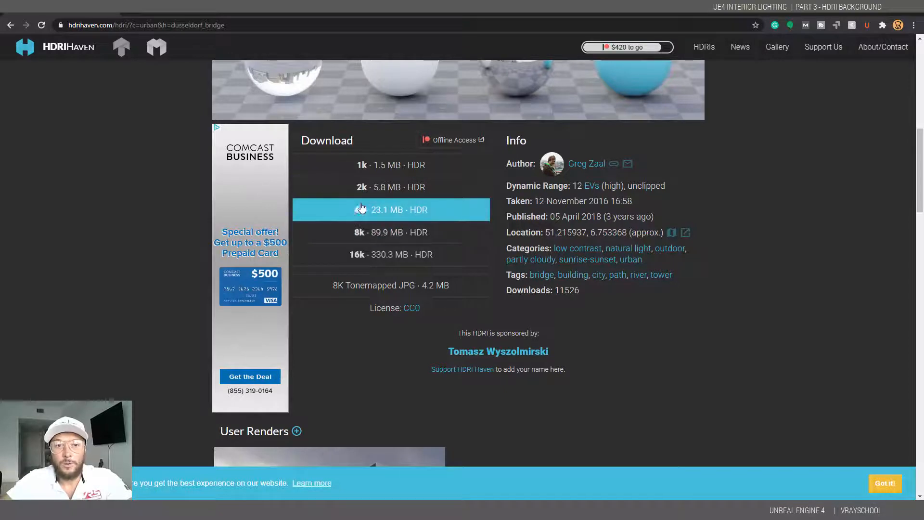
# - Return to the Urban city results and look through the other HDRIs
pyautogui.scroll(7, 476, 280)
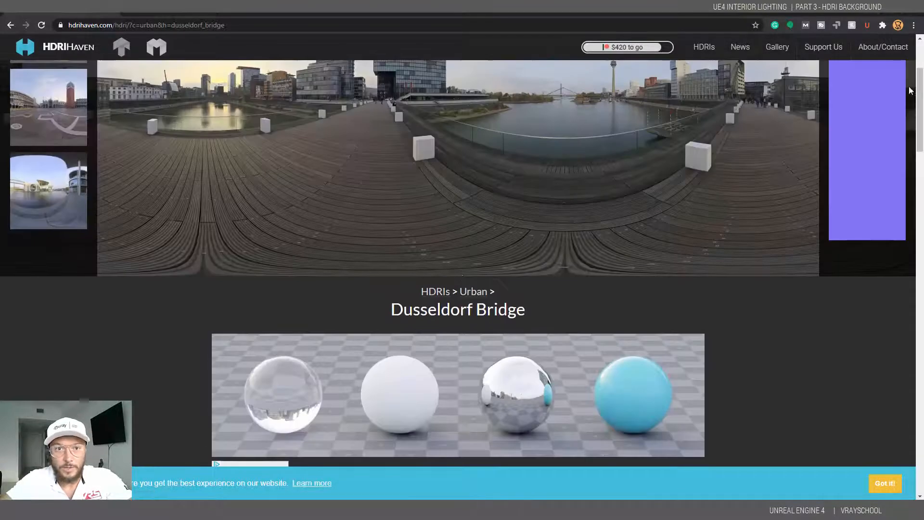
pyautogui.scroll(3, 45, 207)
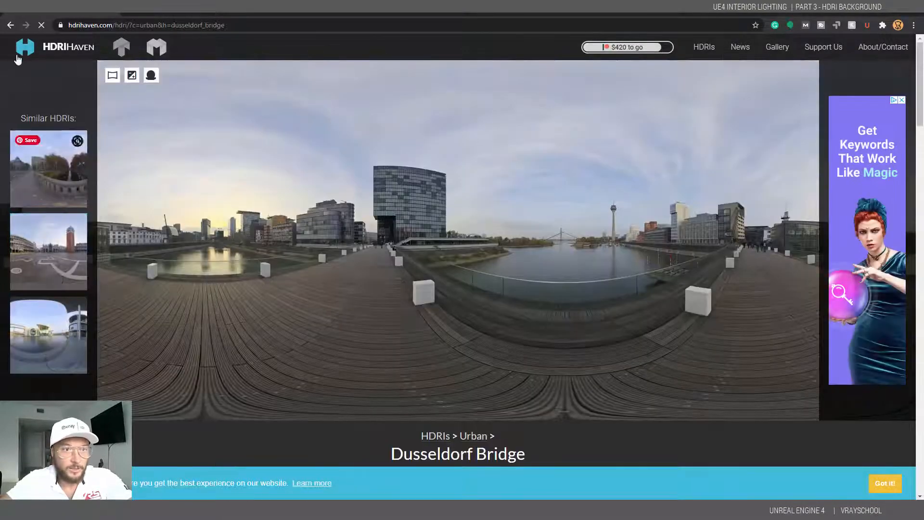
pyautogui.click(10, 25)
pyautogui.scroll(13, 597, 360)
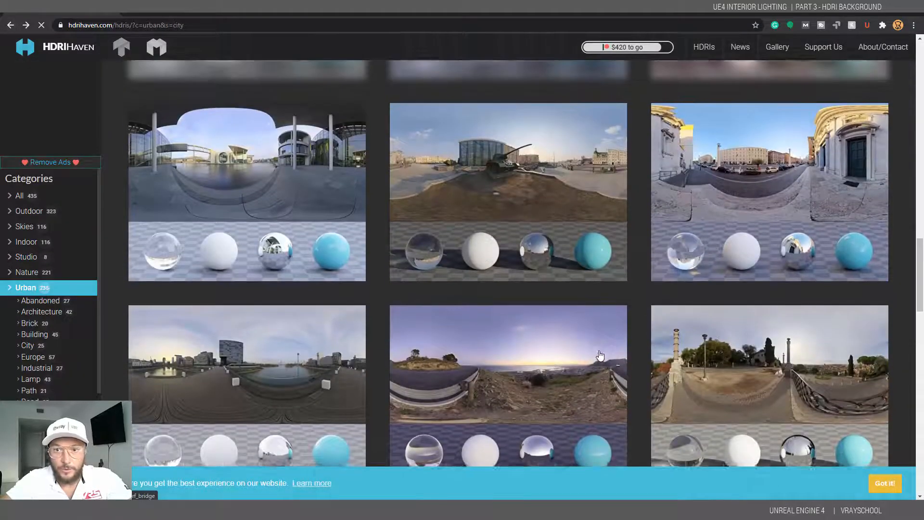
pyautogui.scroll(5, 597, 360)
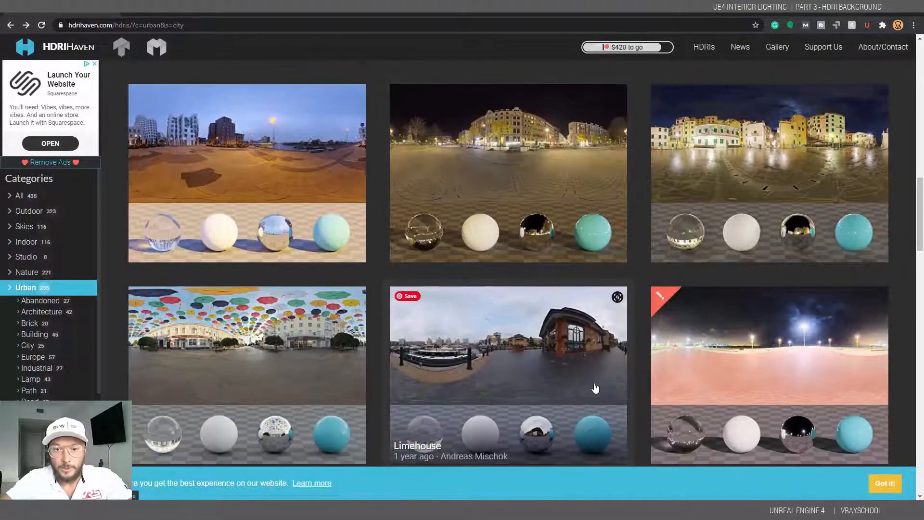
pyautogui.scroll(5, 583, 379)
pyautogui.scroll(-3, 151, 385)
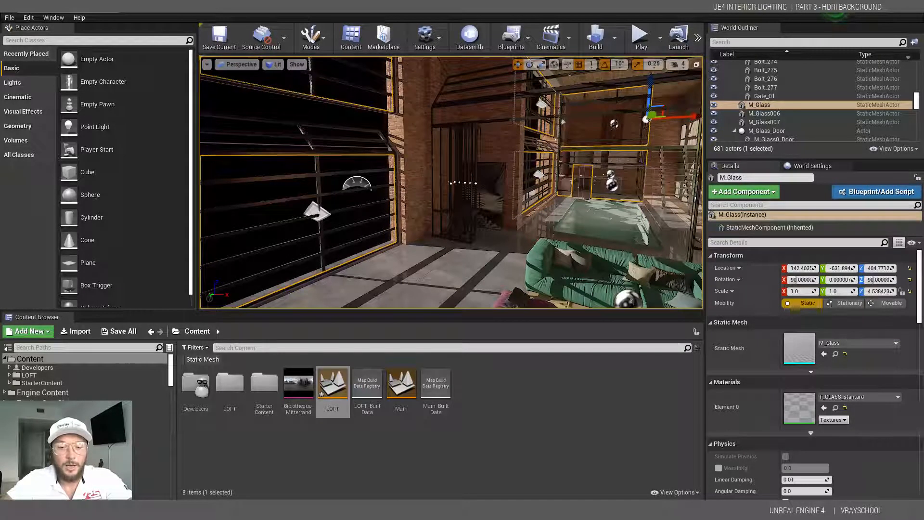
# - Import dusseldorf_bridge_4k.hdr from the Dusseldorf folder in File Explorer into Unreal's Content folder
pyautogui.moveTo(295, 510)
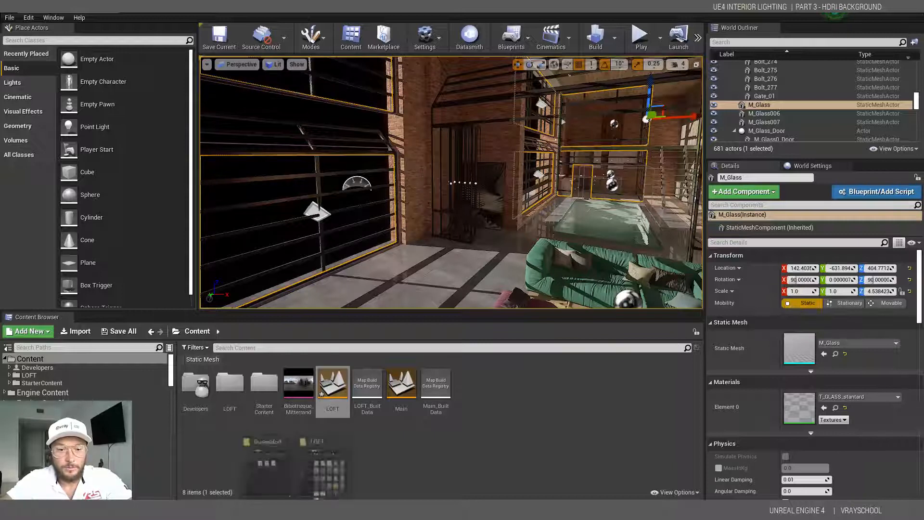
pyautogui.click(279, 480)
pyautogui.moveTo(662, 176); pyautogui.dragTo(474, 456)
pyautogui.moveTo(475, 403); pyautogui.dragTo(474, 399)
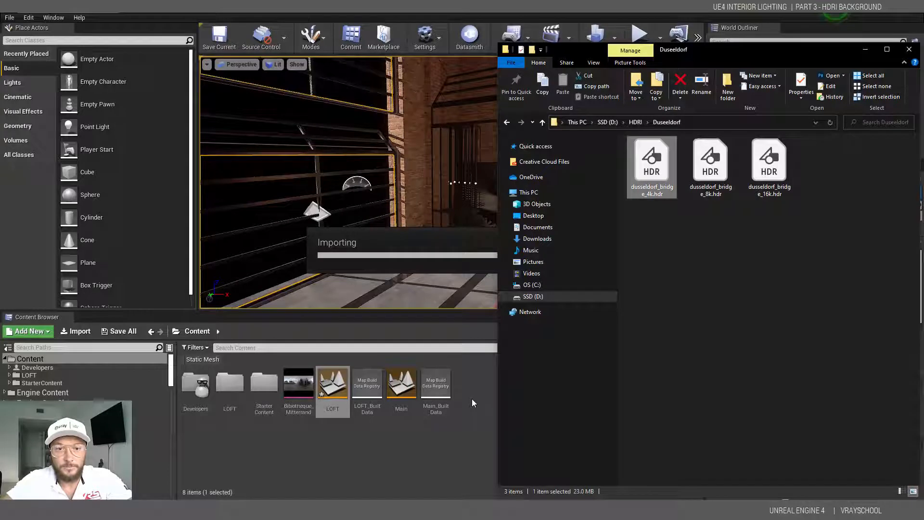
pyautogui.click(348, 437)
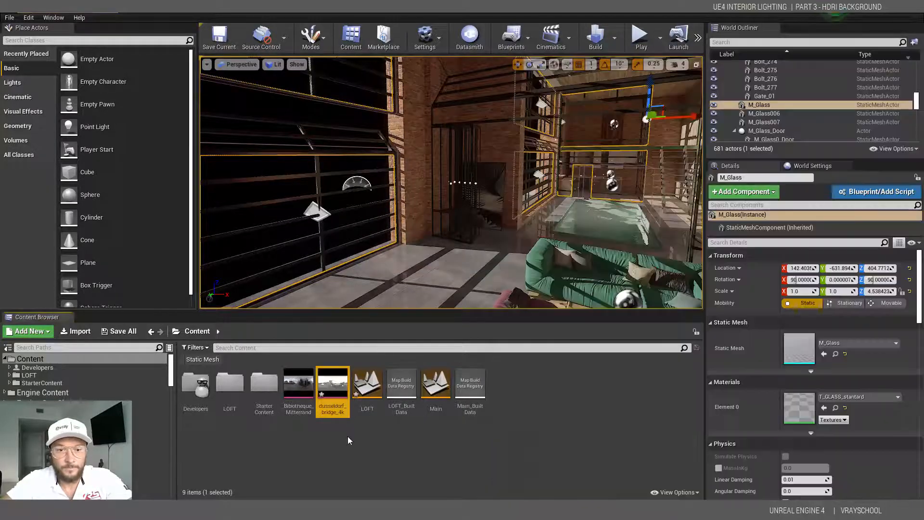
# - Open the dusseldorf_bridge_4k texture in a maximized editor, turn off sRGB and show its advanced texture settings
pyautogui.doubleClick(333, 383)
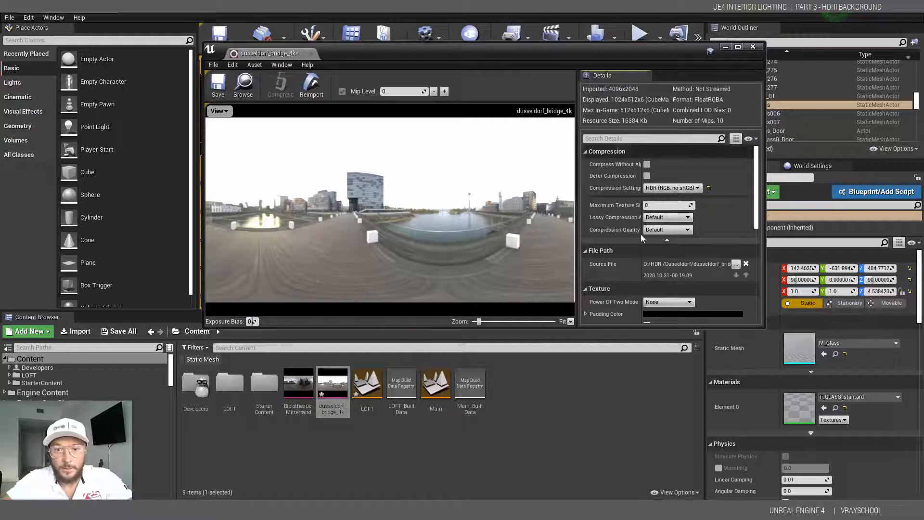
pyautogui.click(738, 46)
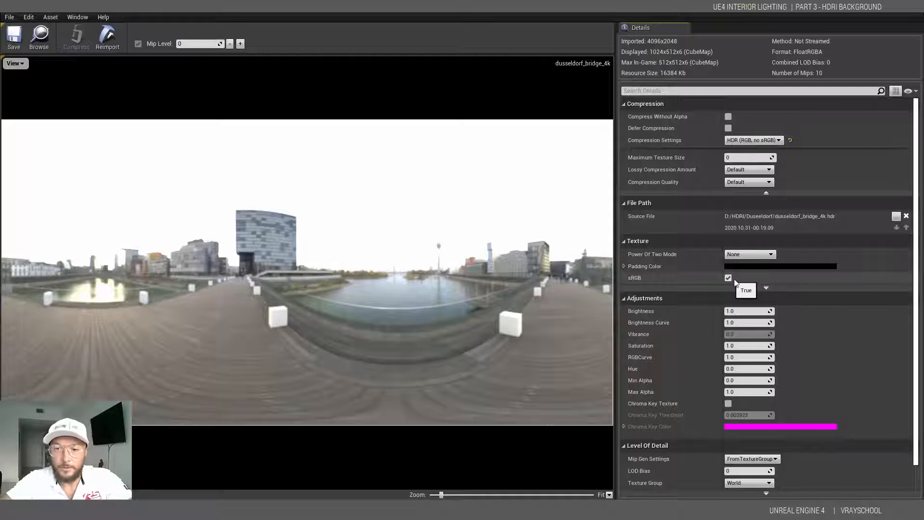
pyautogui.click(767, 288)
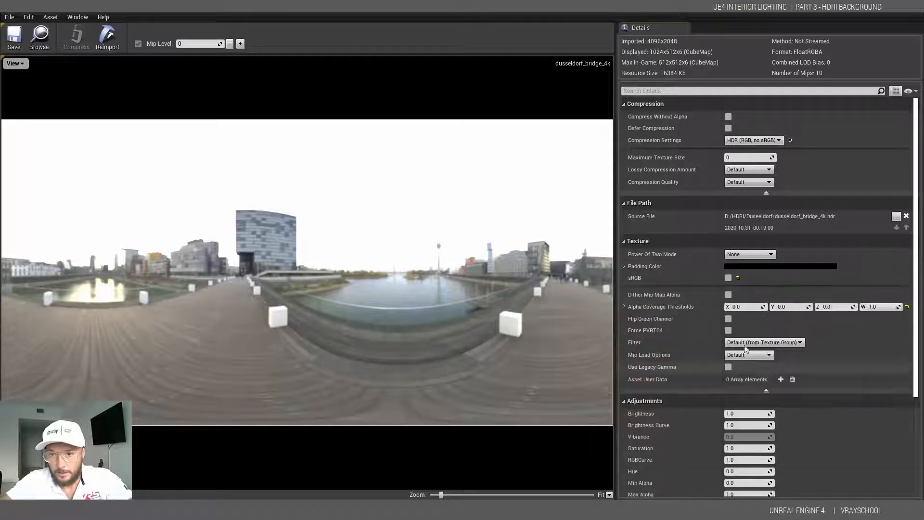
pyautogui.click(767, 193)
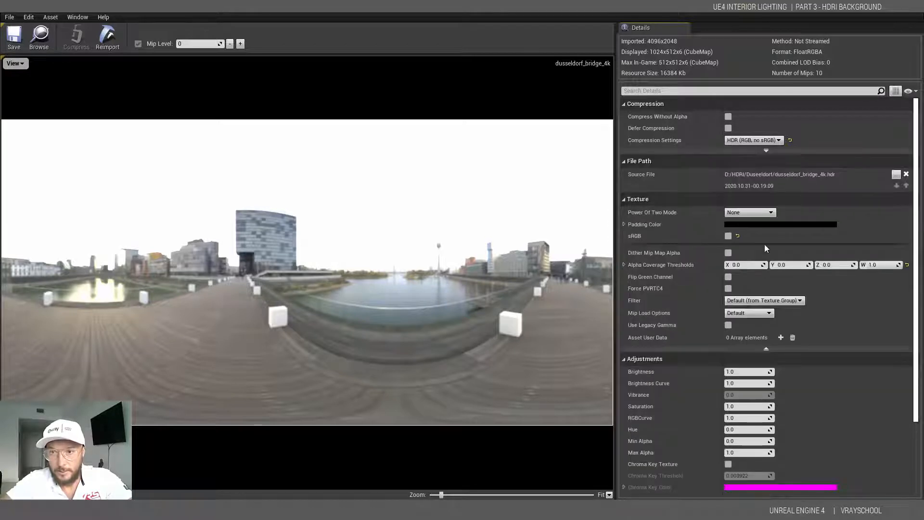
pyautogui.click(767, 151)
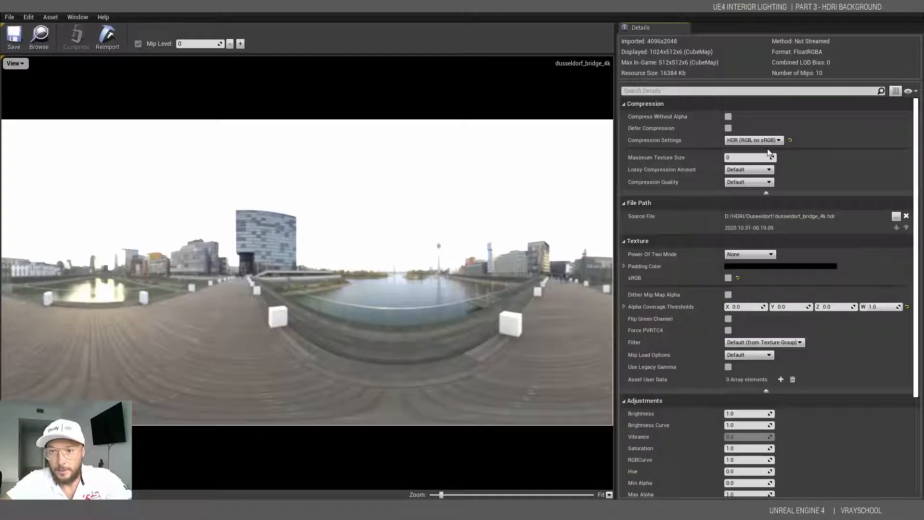
# - Set the texture's Maximum Texture Size to 4096
pyautogui.click(744, 158)
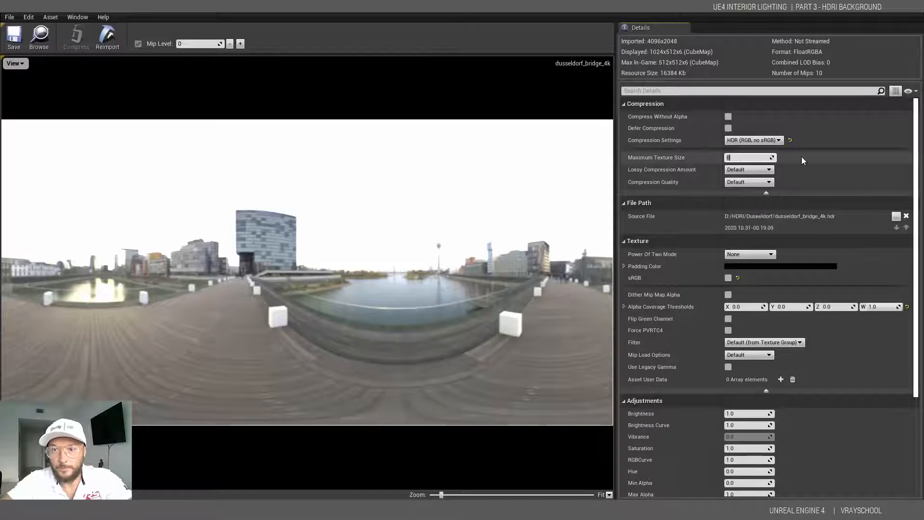
pyautogui.write('40')
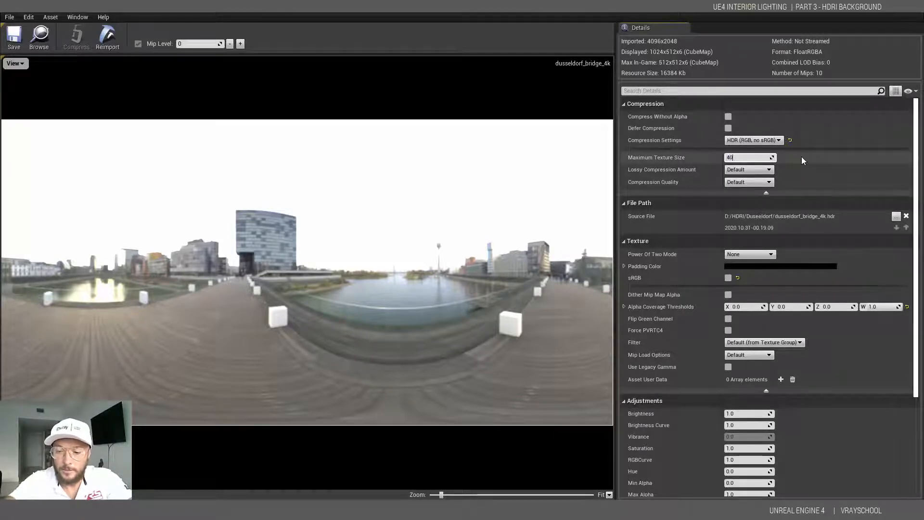
pyautogui.write('96')
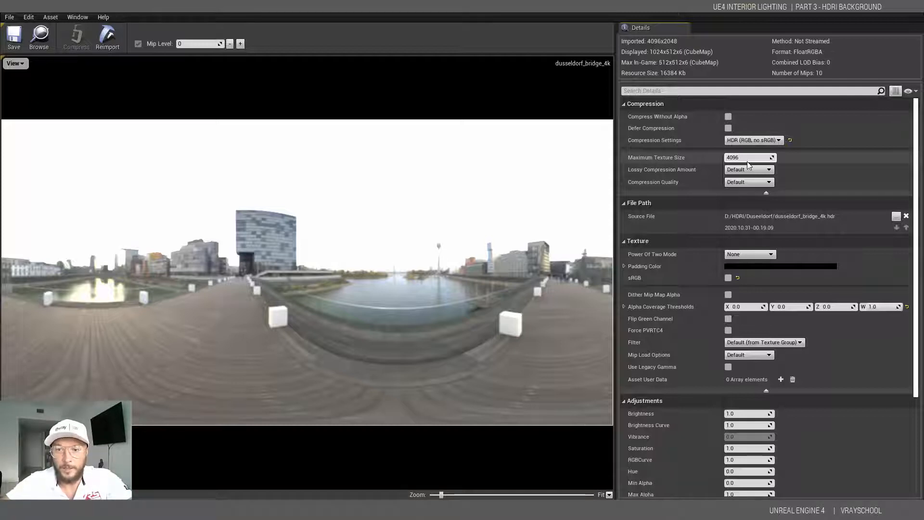
pyautogui.press('Return')
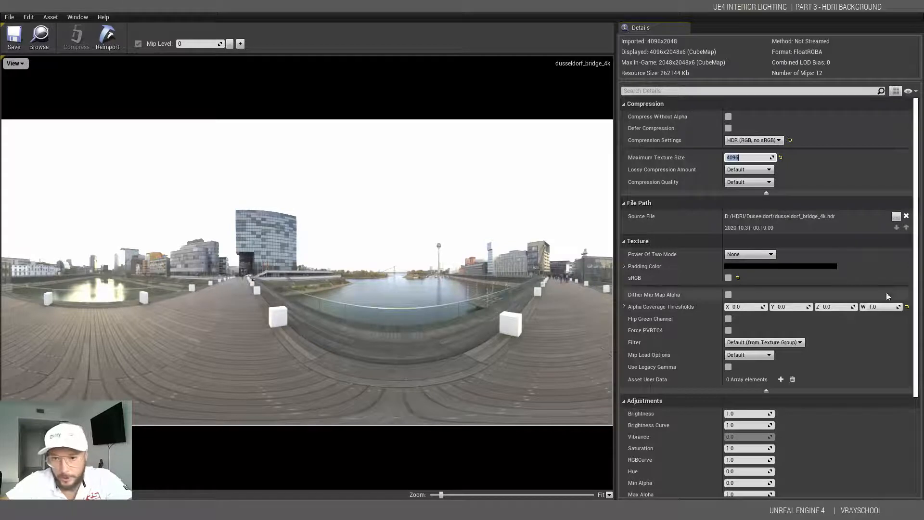
# - Set the texture's Mip Gen Settings to NoMipmaps and save the texture
pyautogui.scroll(-2, 784, 337)
pyautogui.scroll(-5, 781, 338)
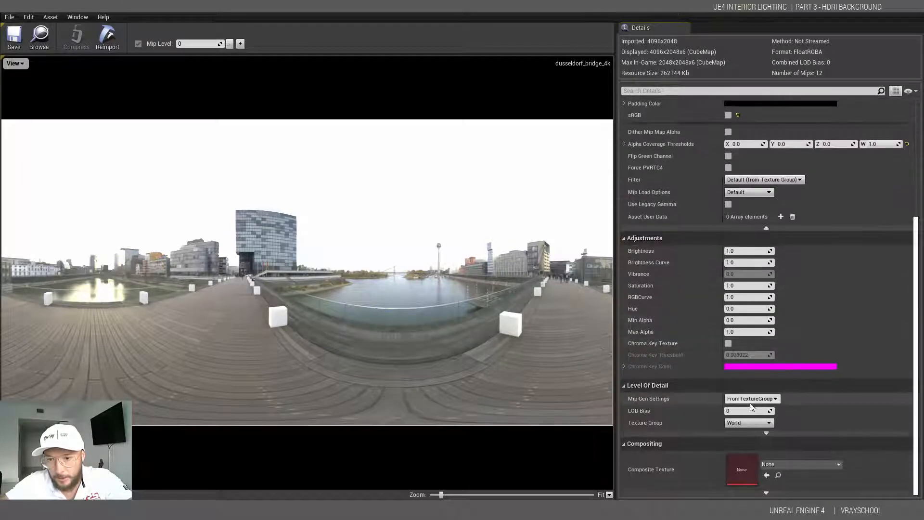
pyautogui.click(759, 400)
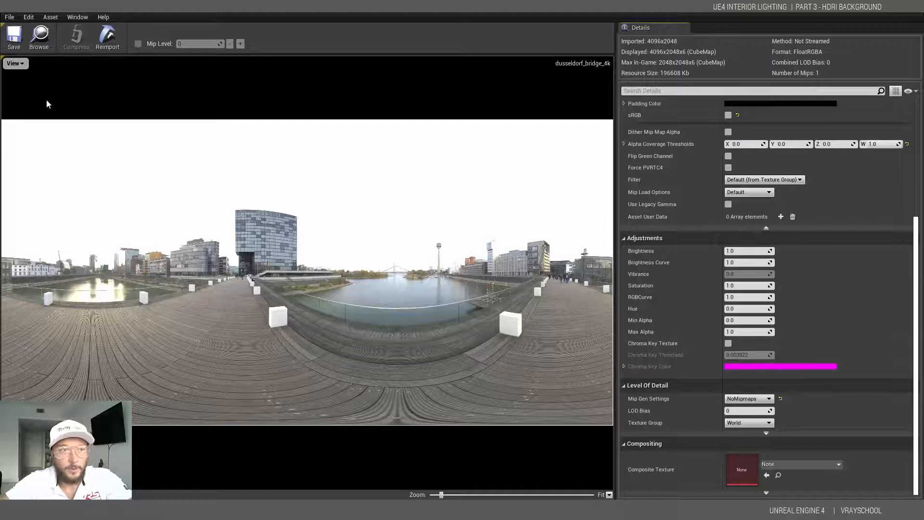
pyautogui.click(17, 38)
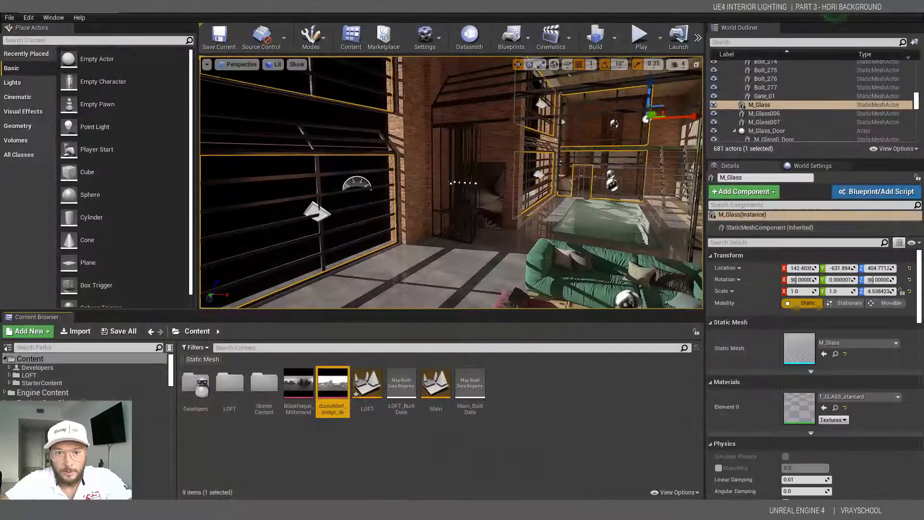
# - Create a new material named HDRI_Background in the Content folder
pyautogui.rightClick(505, 376)
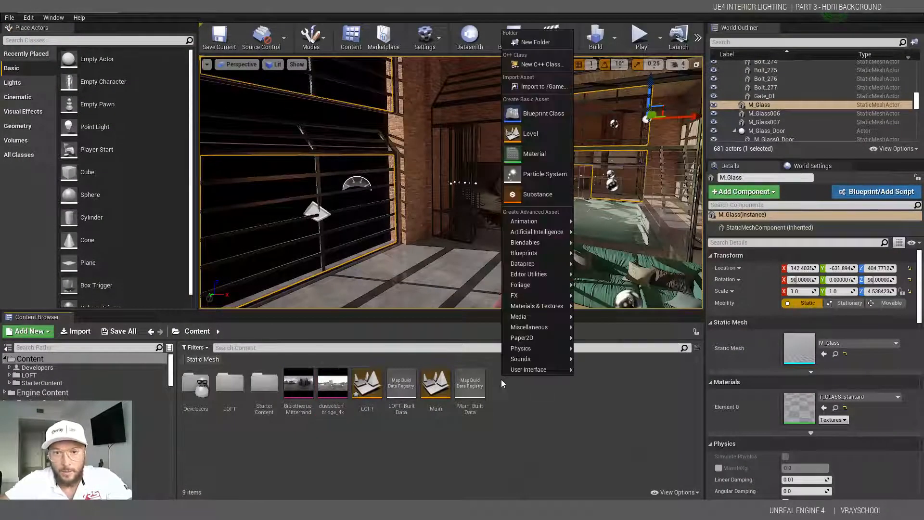
pyautogui.click(535, 153)
pyautogui.write('HDRI')
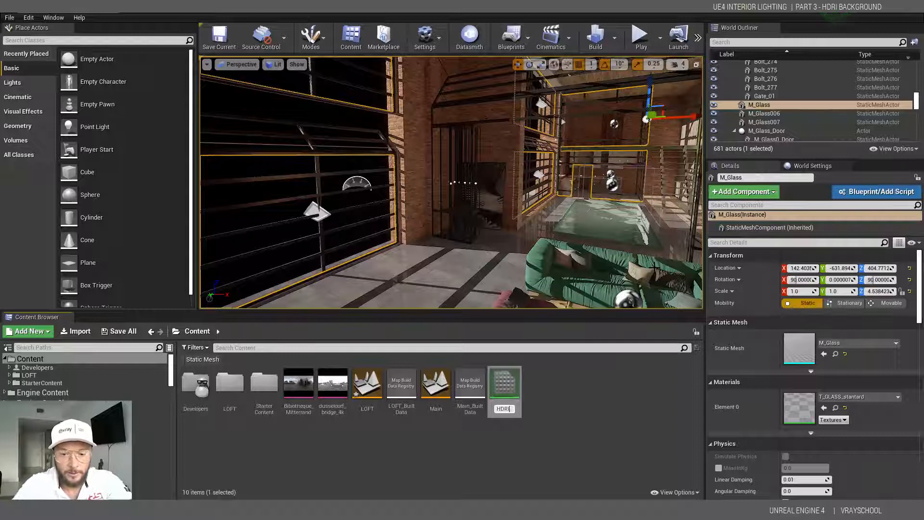
pyautogui.write('_Background')
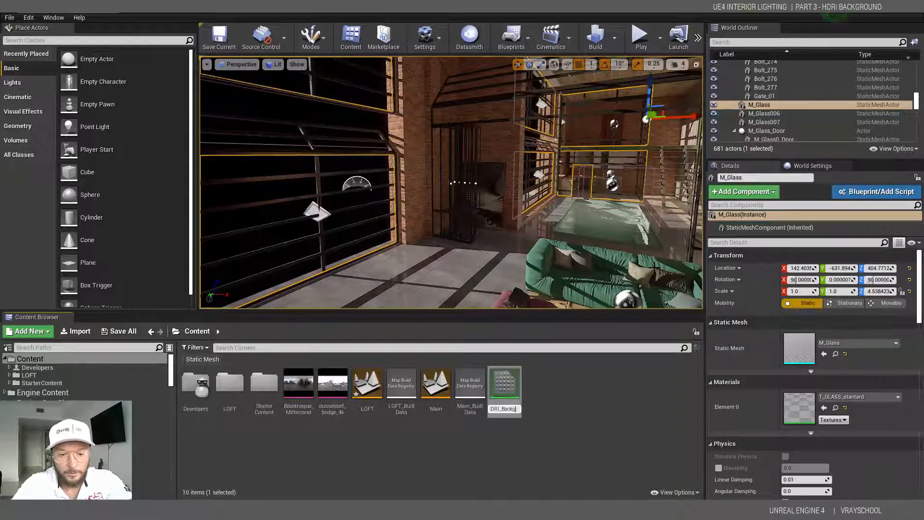
pyautogui.press('Return')
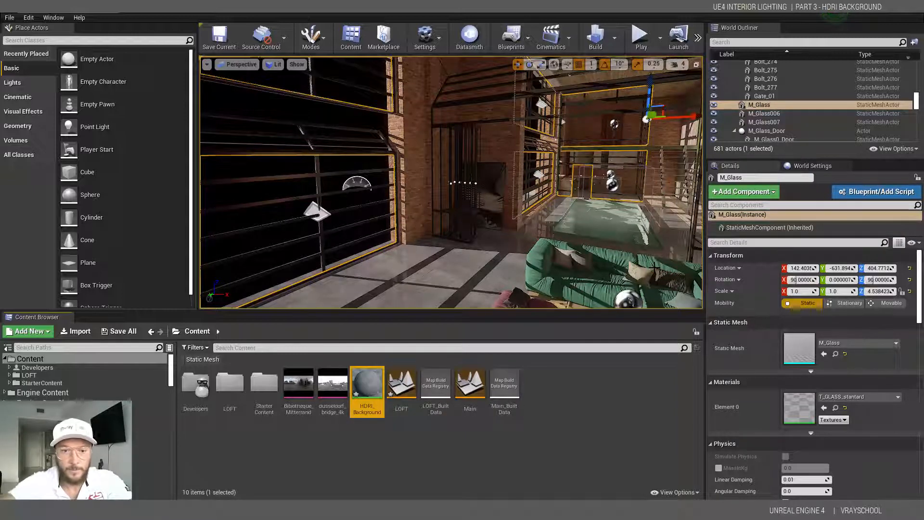
# - Open the HDRI_Background material, set its Shading Model to Unlit and enable Two Sided
pyautogui.doubleClick(364, 382)
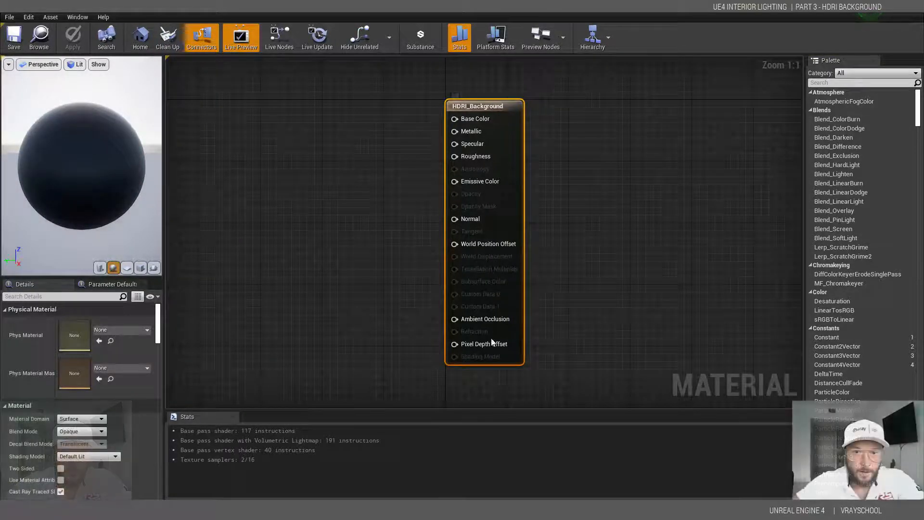
pyautogui.click(103, 421)
pyautogui.click(137, 426)
pyautogui.click(98, 430)
pyautogui.click(122, 434)
pyautogui.click(111, 456)
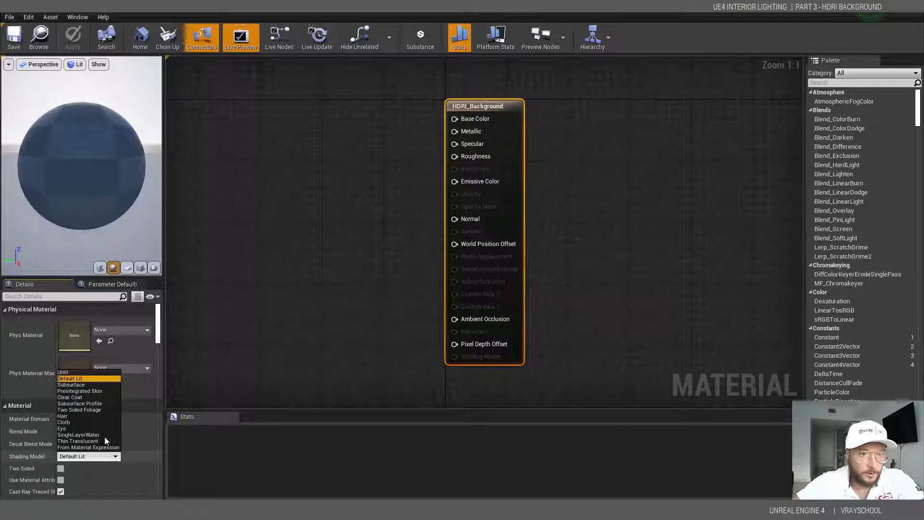
pyautogui.click(64, 373)
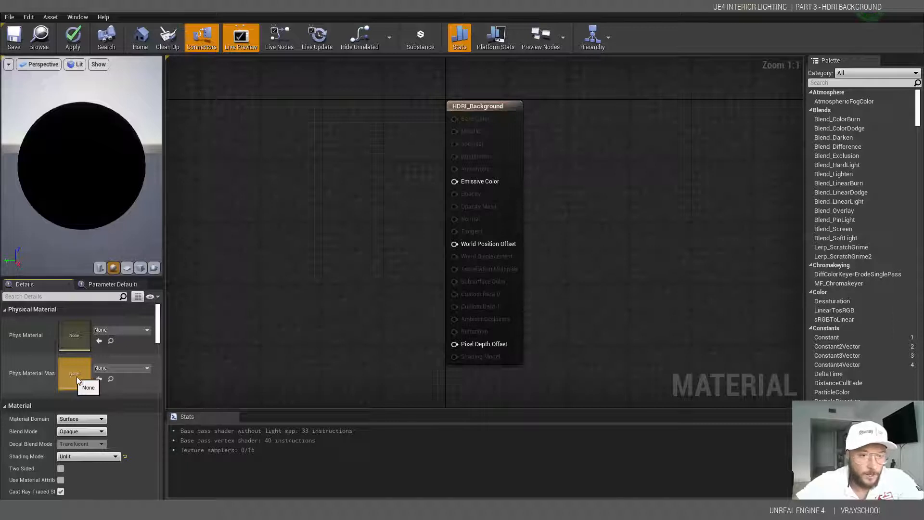
pyautogui.click(61, 469)
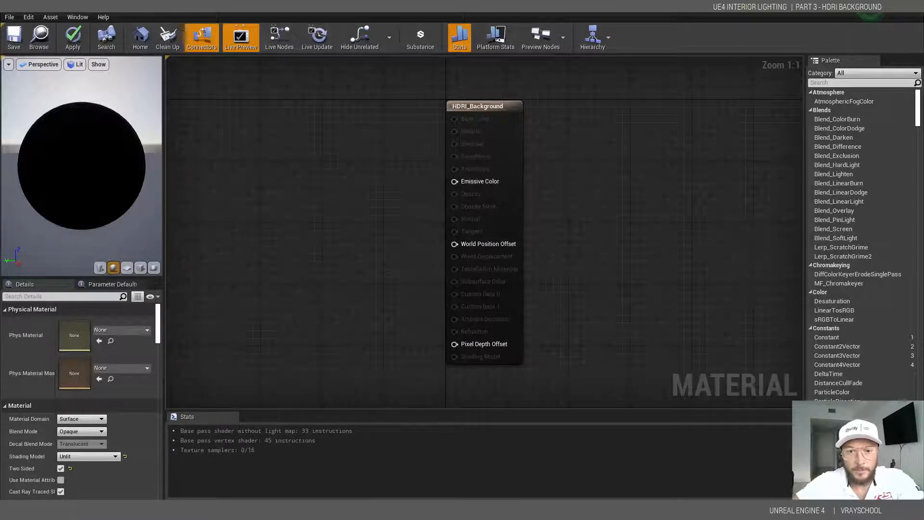
# - Check the reference image of the finished node graph, and add a Texture Sample node feeding the material's Emissive Color
pyautogui.click(555, 510)
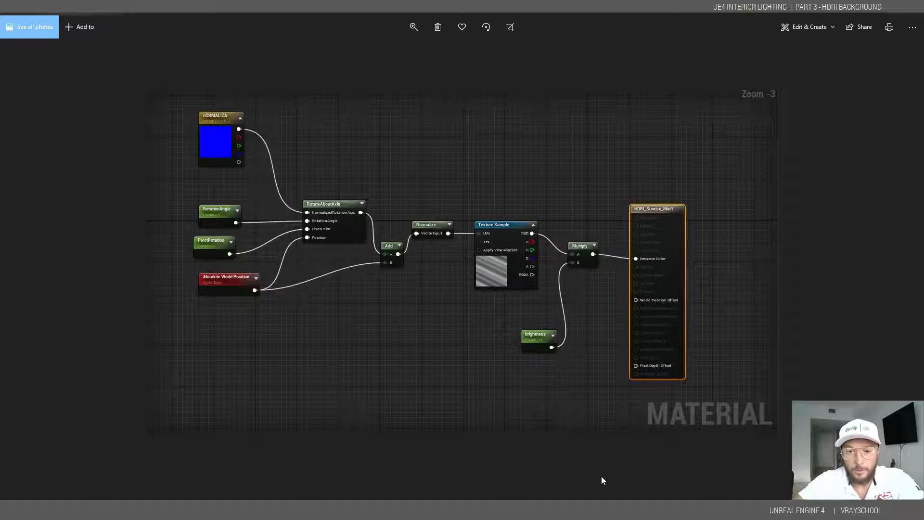
pyautogui.click(614, 438)
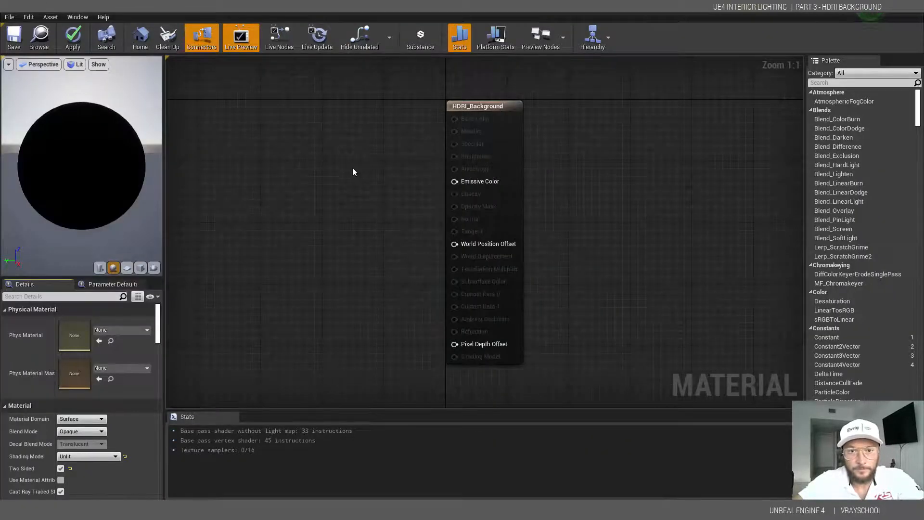
pyautogui.moveTo(455, 181); pyautogui.dragTo(335, 183)
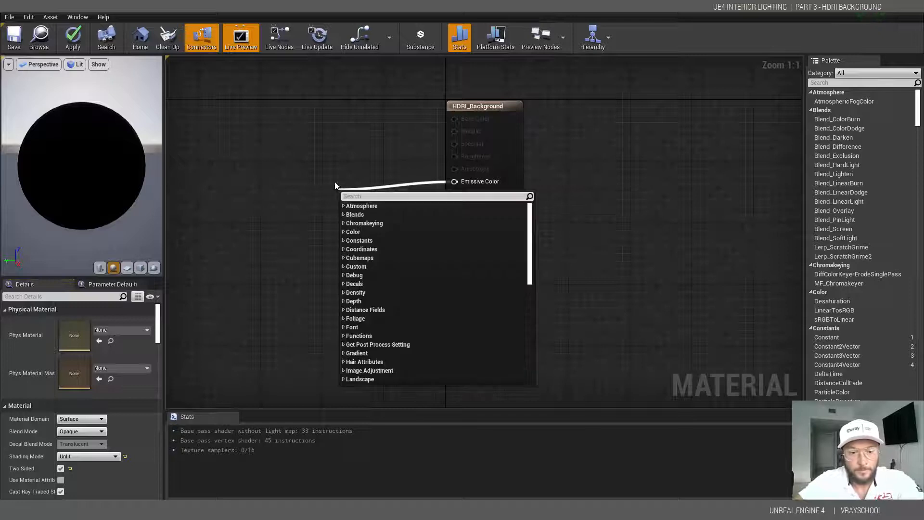
pyautogui.write('text')
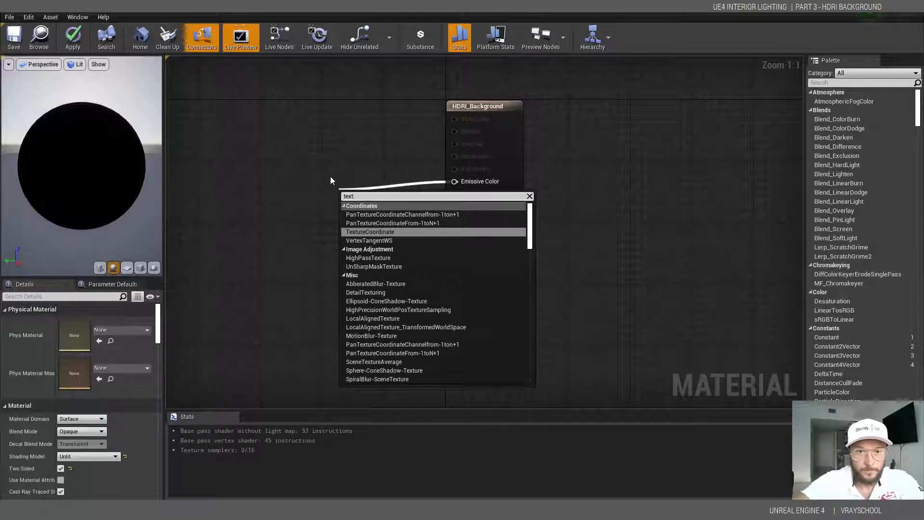
pyautogui.write('ure')
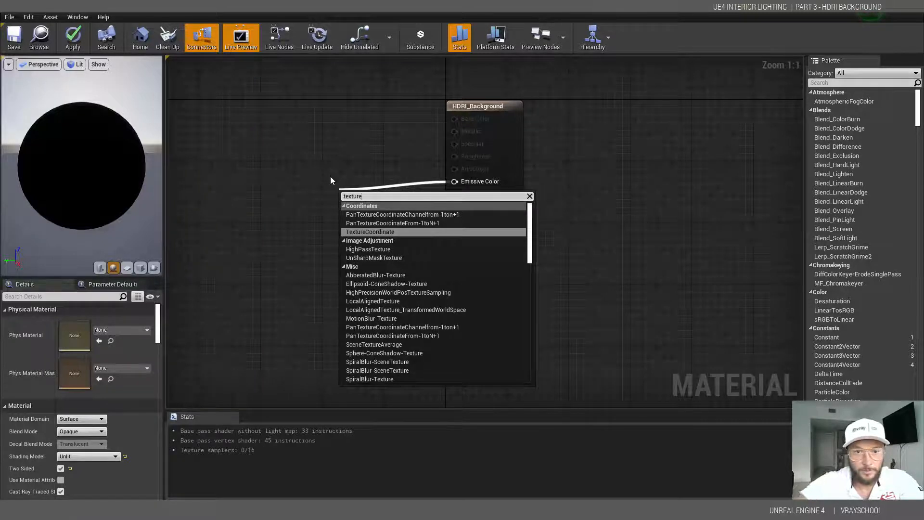
pyautogui.write('s')
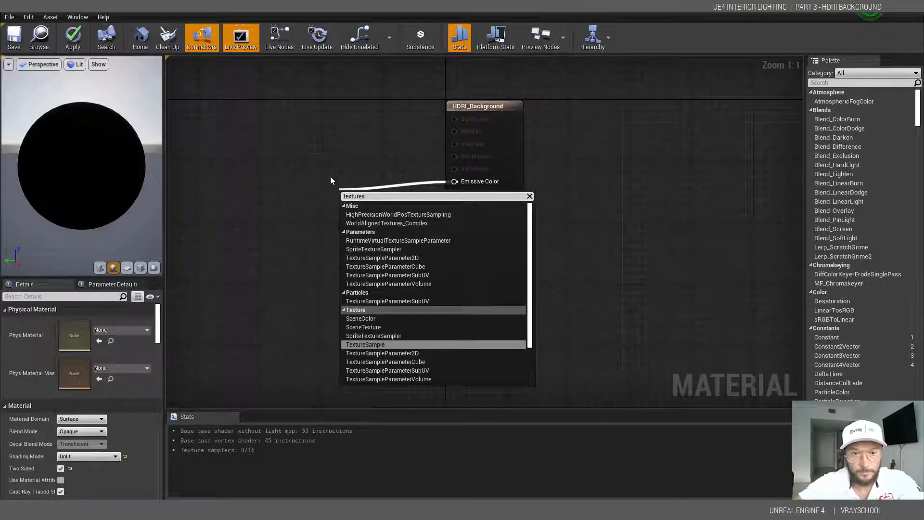
pyautogui.click(365, 345)
pyautogui.moveTo(338, 189); pyautogui.dragTo(207, 138)
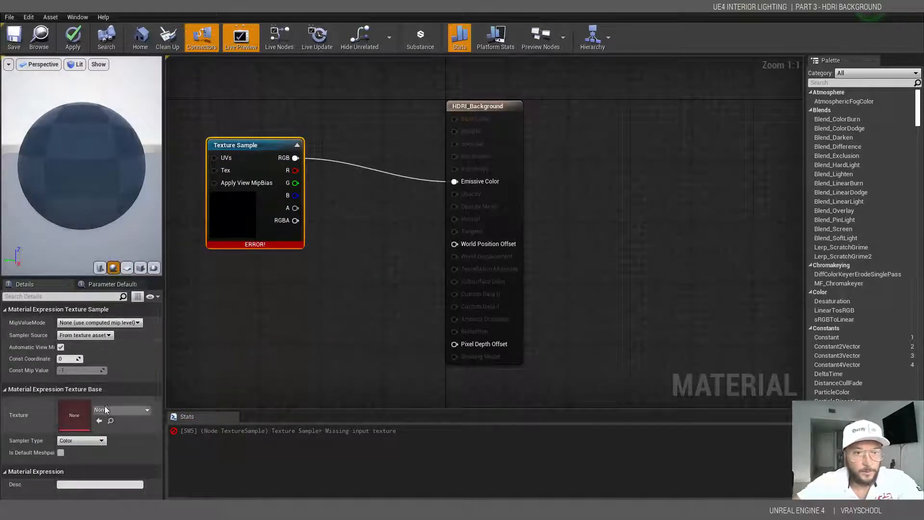
# - Assign the dusseldorf_bridge_4k cube texture to the Texture Sample node
pyautogui.click(145, 408)
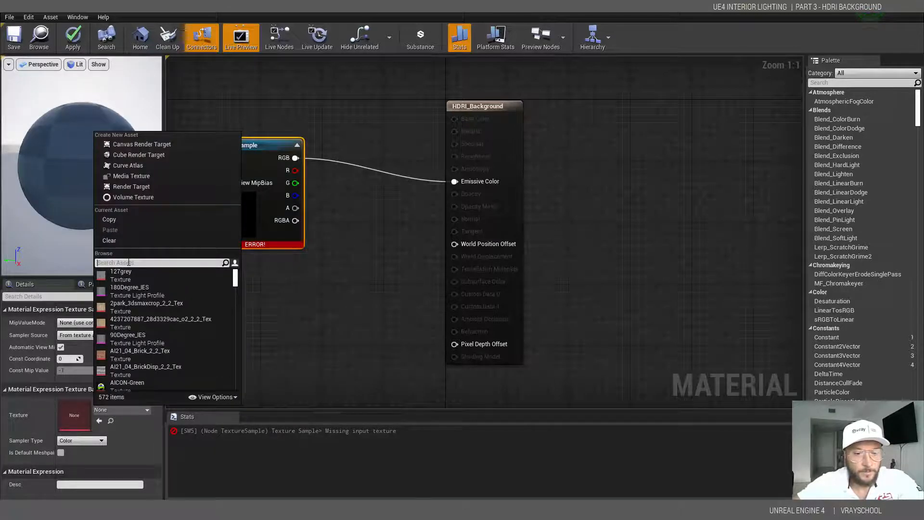
pyautogui.write('d')
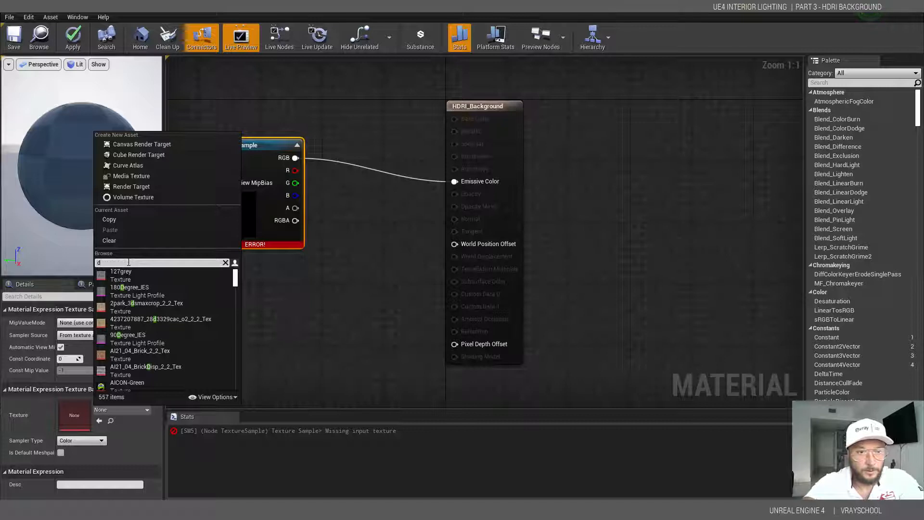
pyautogui.write('u')
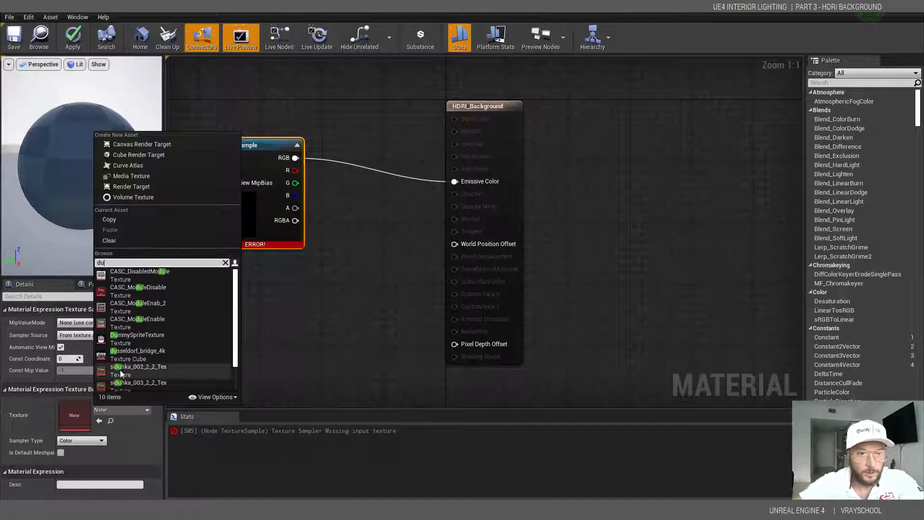
pyautogui.click(126, 353)
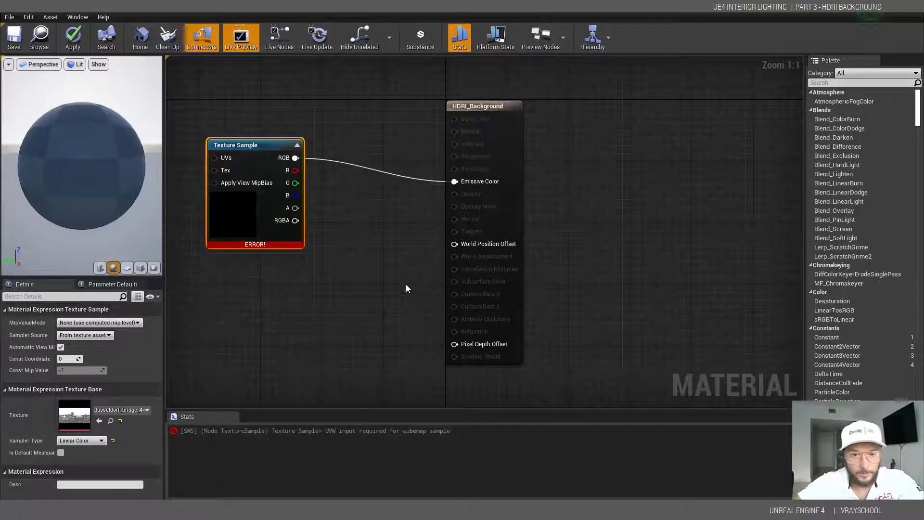
# - Add a Normalize node connected to the Texture Sample's UVs input and place it ahead of that node
pyautogui.scroll(-1, 371, 257)
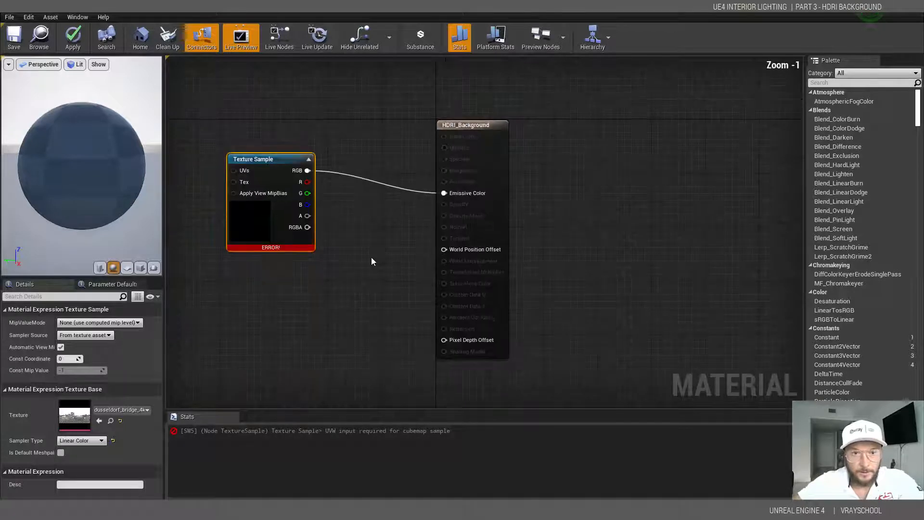
pyautogui.moveTo(234, 170); pyautogui.dragTo(198, 165)
pyautogui.write('ni')
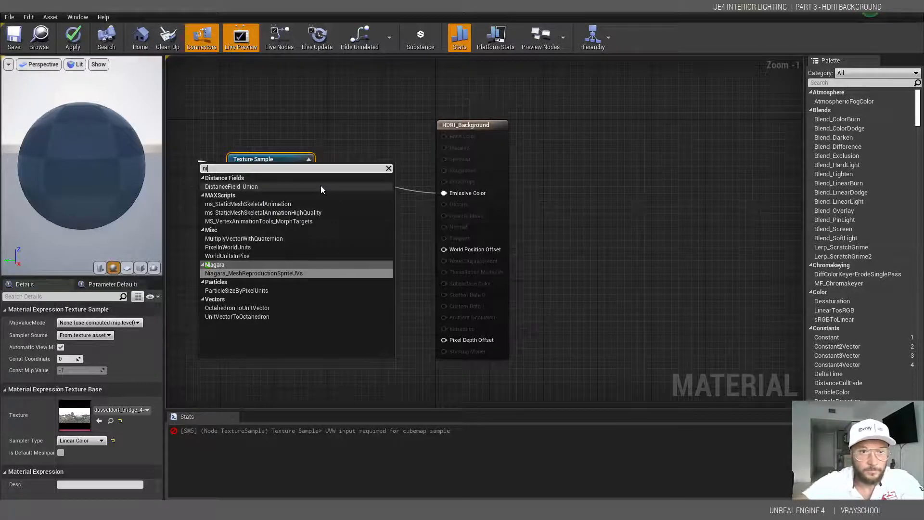
pyautogui.press('BackSpace')
pyautogui.write('or')
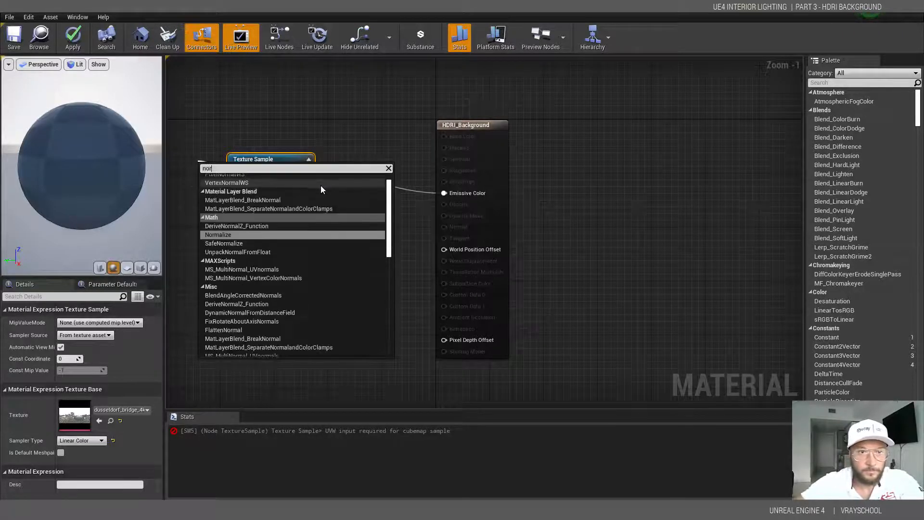
pyautogui.click(207, 236)
pyautogui.moveTo(221, 182); pyautogui.dragTo(302, 164)
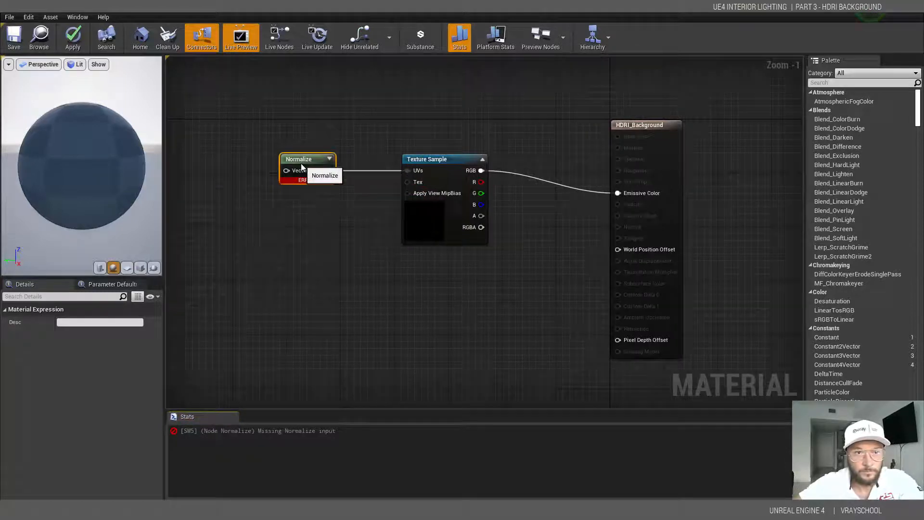
# - Add an Add node and a WorldPosition node to the graph, placing WorldPosition below and ahead of the Add node
pyautogui.rightClick(212, 210)
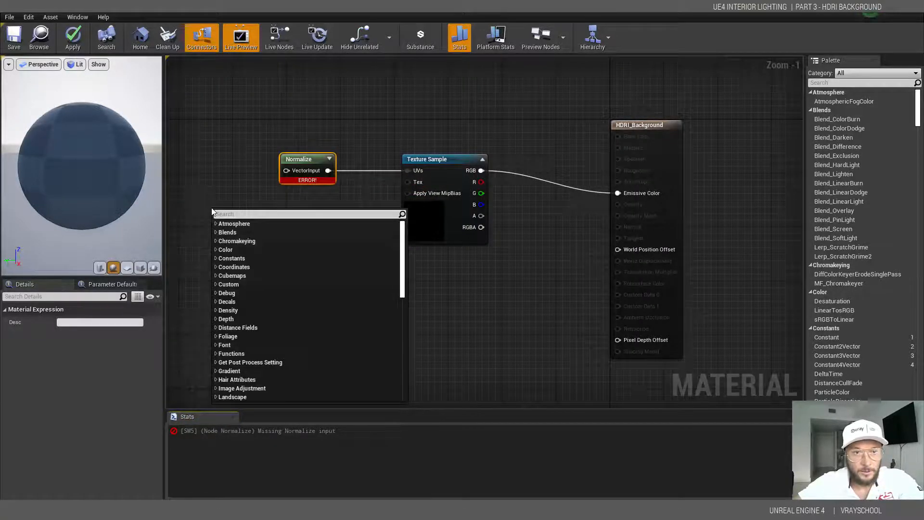
pyautogui.write('add')
pyautogui.click(227, 259)
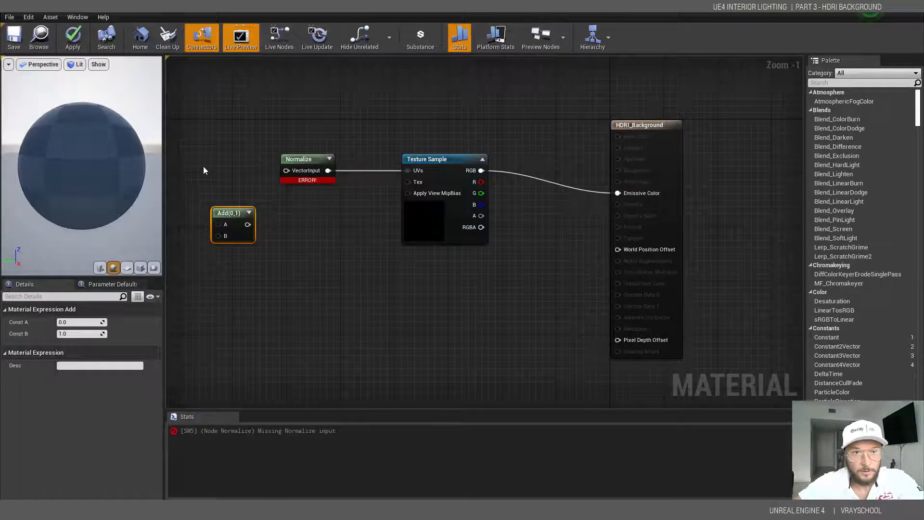
pyautogui.rightClick(182, 160)
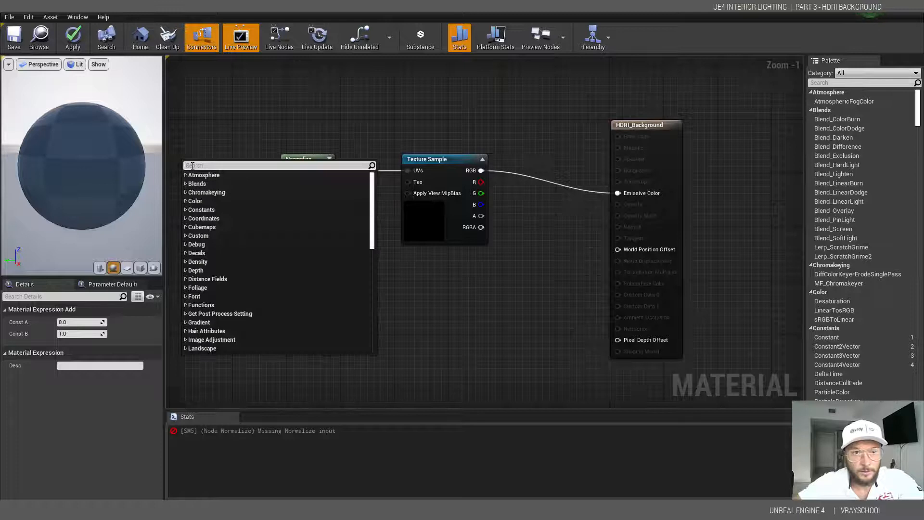
pyautogui.write('worl')
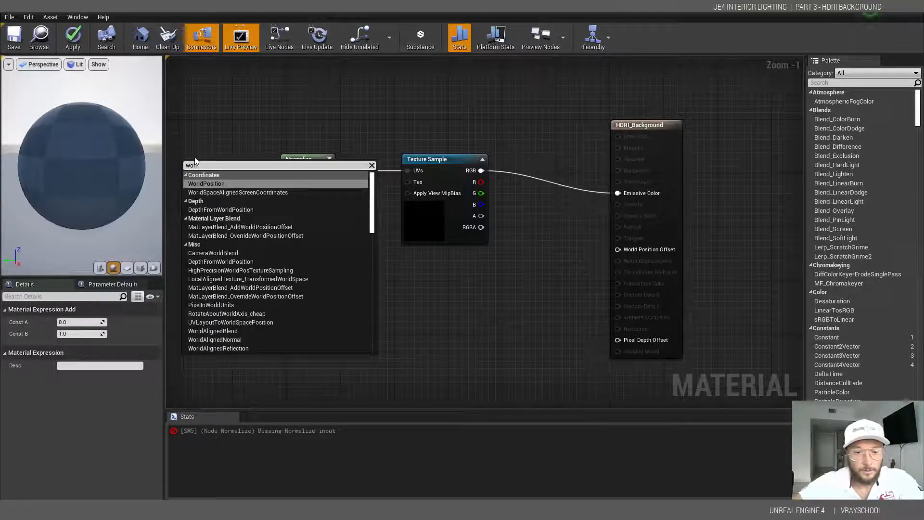
pyautogui.click(221, 184)
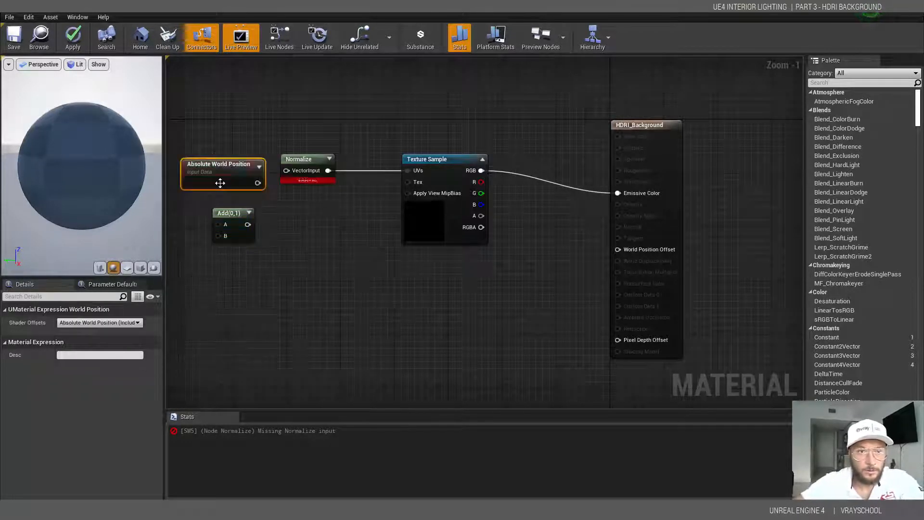
pyautogui.moveTo(213, 167); pyautogui.dragTo(357, 278)
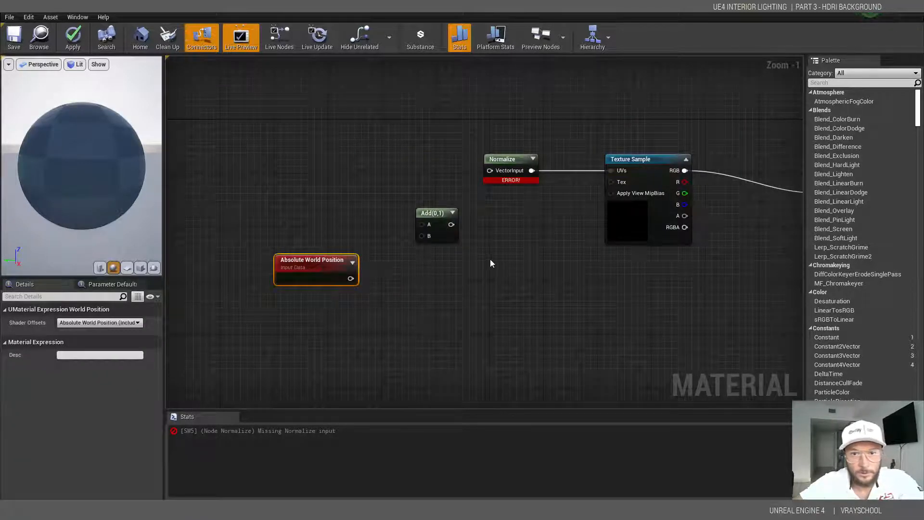
# - Add a RotateAboutAxis node and align it above the Absolute World Position node
pyautogui.rightClick(287, 148)
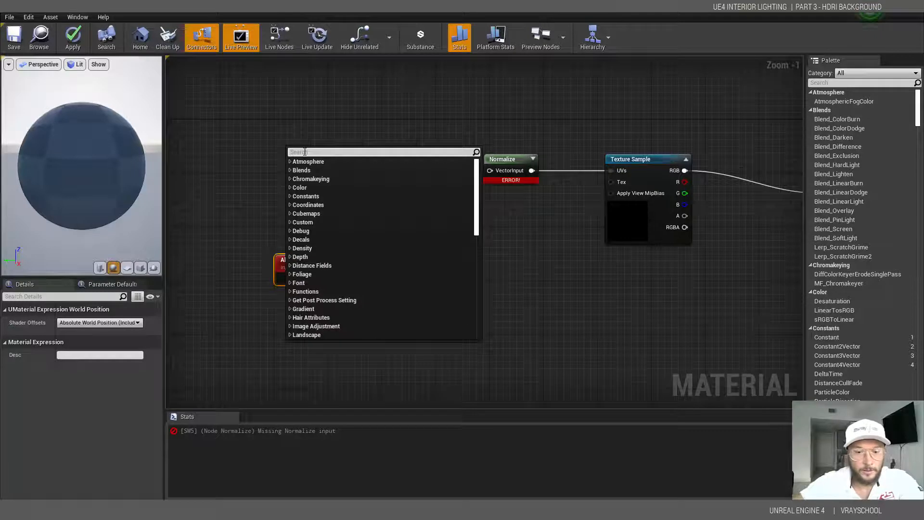
pyautogui.write('rota')
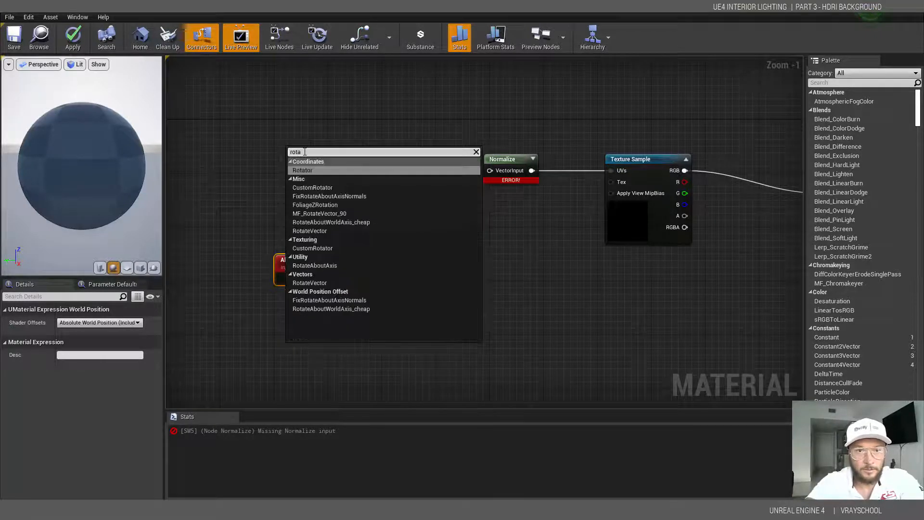
pyautogui.write('te')
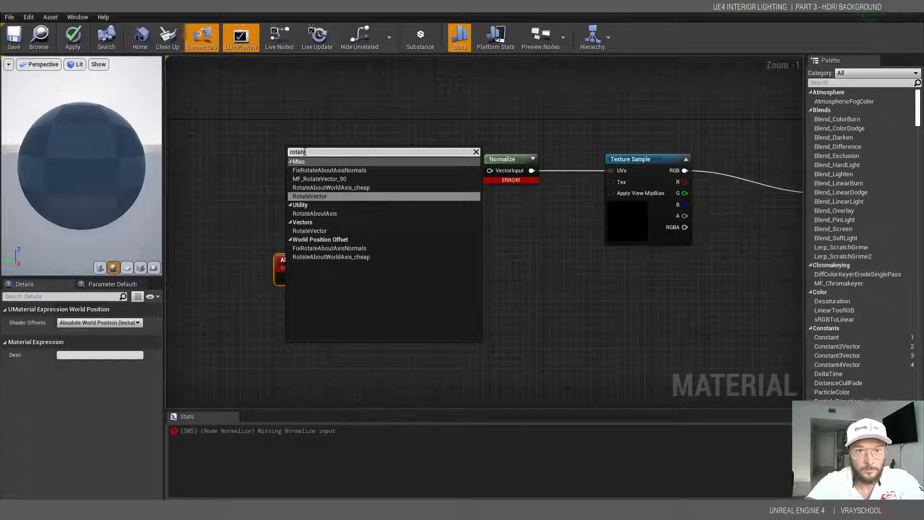
pyautogui.click(324, 214)
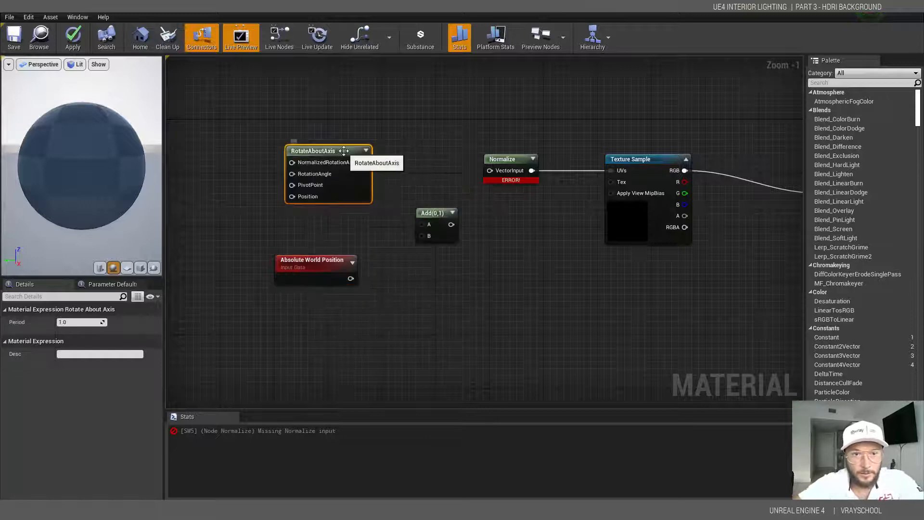
pyautogui.moveTo(343, 151); pyautogui.dragTo(333, 153)
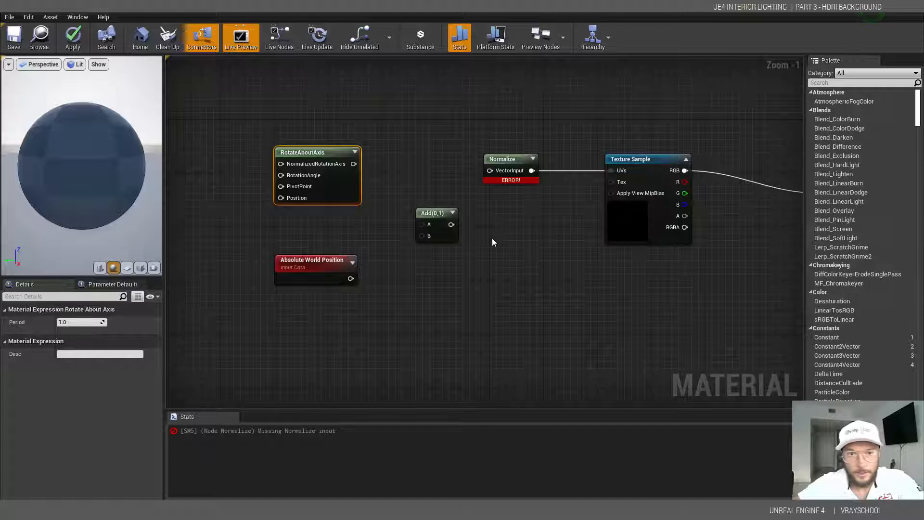
# - Wire RotateAboutAxis into Add's A, Absolute World Position into both Add's B and RotateAboutAxis's Position, and Add into Normalize's VectorInput
pyautogui.moveTo(490, 171); pyautogui.dragTo(354, 164)
pyautogui.moveTo(423, 237); pyautogui.dragTo(351, 278)
pyautogui.moveTo(280, 198); pyautogui.dragTo(350, 272)
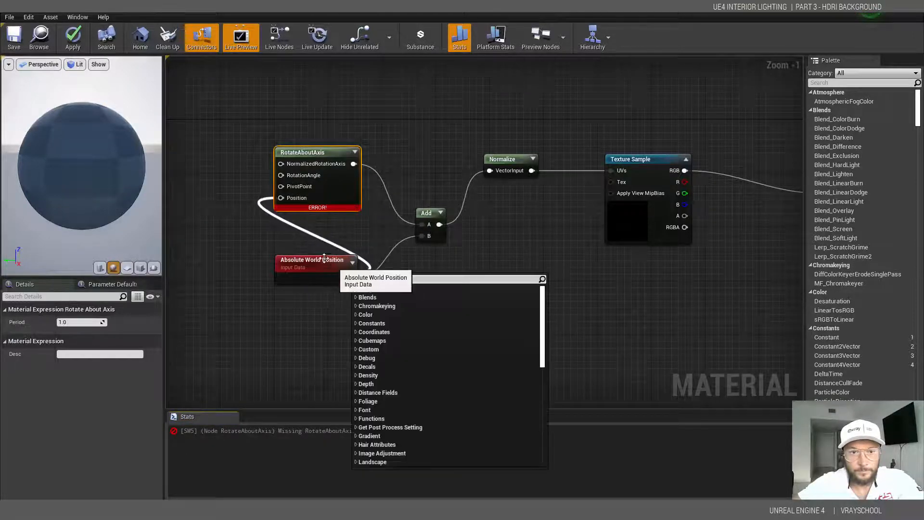
pyautogui.click(322, 258)
pyautogui.moveTo(281, 198)
pyautogui.mouseDown()
pyautogui.moveTo(264, 260)
pyautogui.moveTo(288, 285)
pyautogui.moveTo(280, 198)
pyautogui.mouseUp()
pyautogui.click(255, 297)
pyautogui.moveTo(299, 281); pyautogui.dragTo(245, 273)
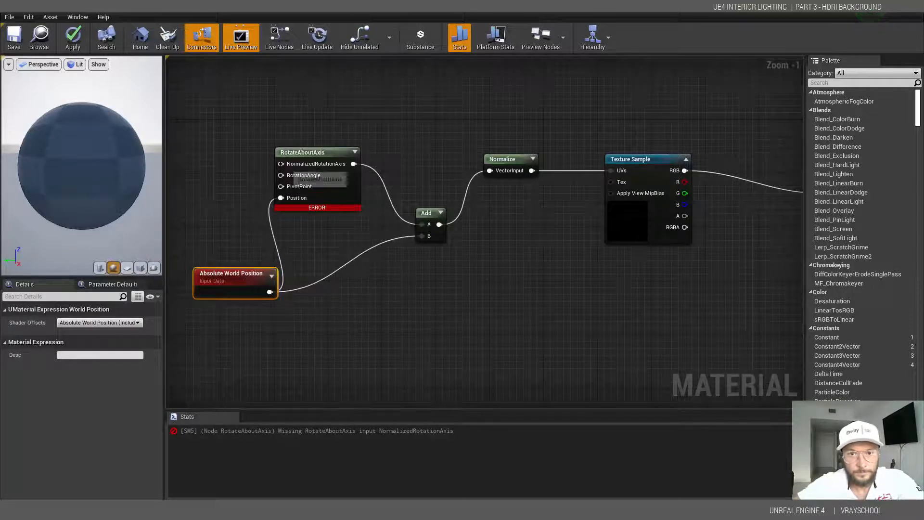
# - Add a Constant3Vector node set to 0,0,1 and connect it to RotateAboutAxis's NormalizedRotationAxis input
pyautogui.click(224, 147)
pyautogui.moveTo(241, 152); pyautogui.dragTo(281, 164)
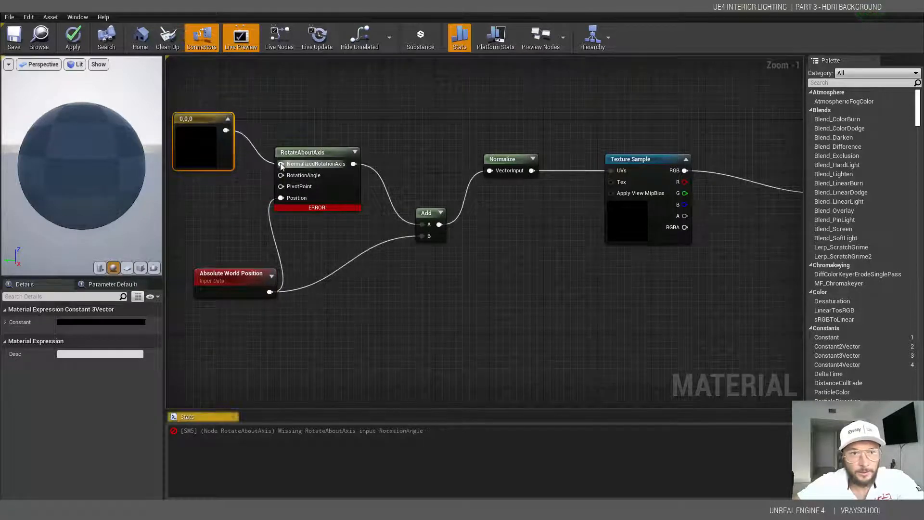
pyautogui.doubleClick(198, 119)
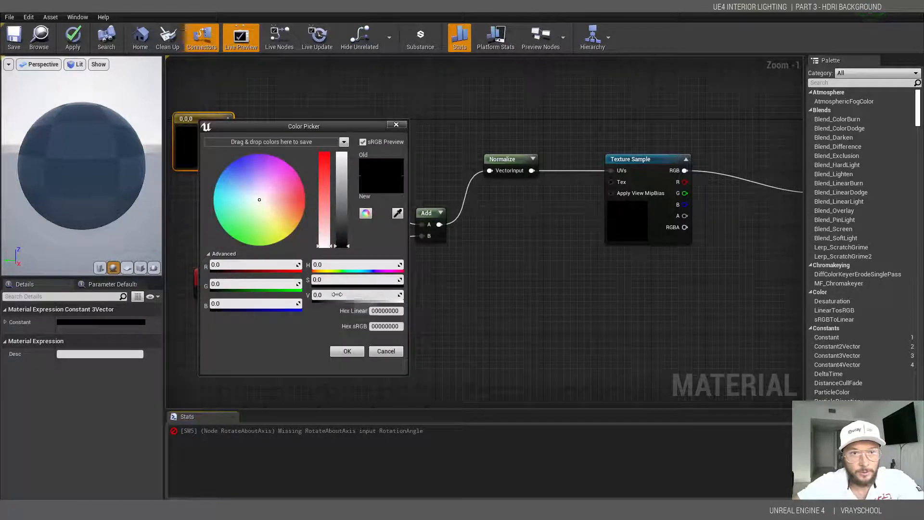
pyautogui.click(255, 304)
pyautogui.write('1')
pyautogui.press('Return')
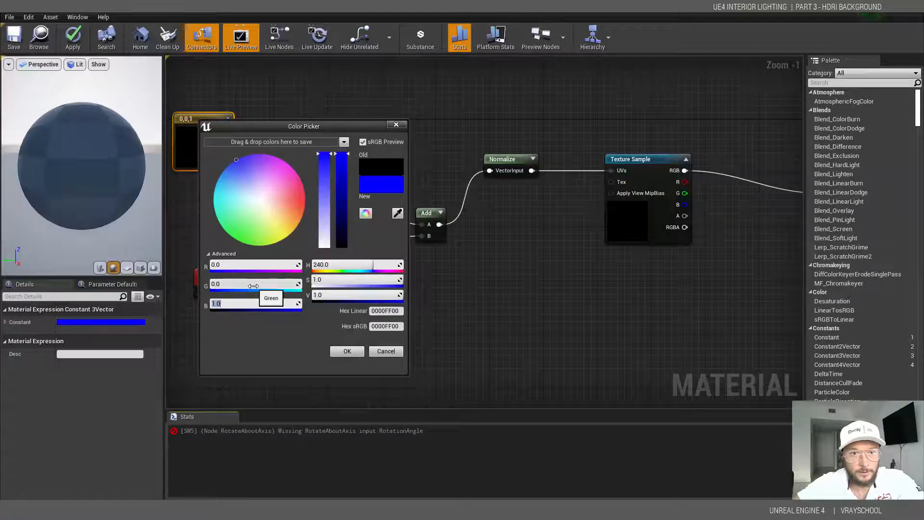
pyautogui.click(342, 349)
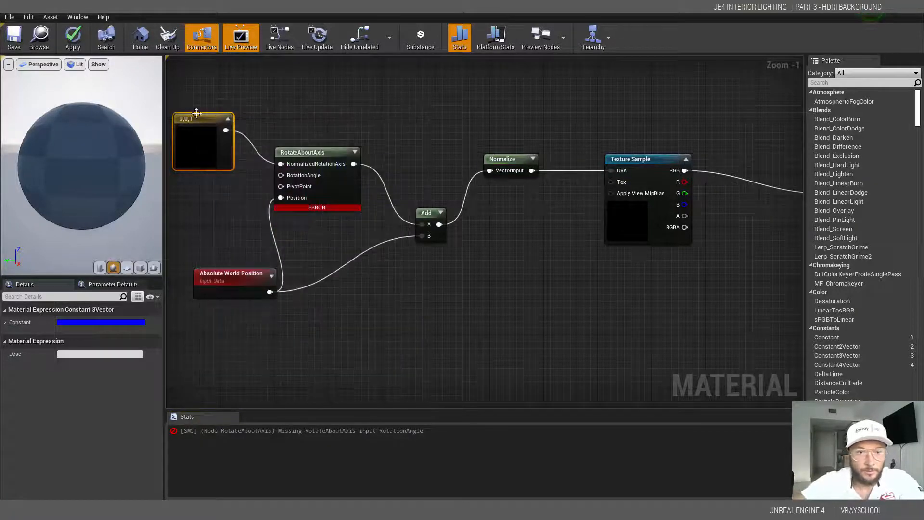
pyautogui.moveTo(200, 118); pyautogui.dragTo(206, 96)
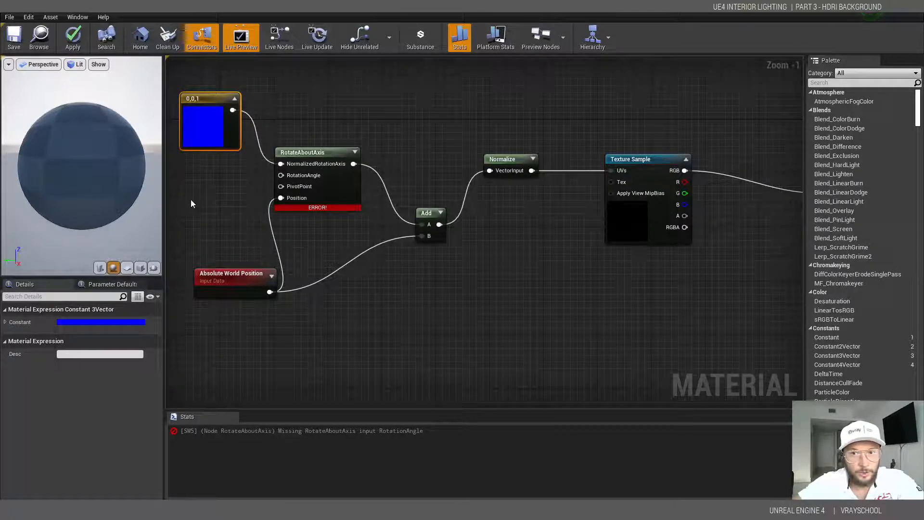
# - Add a constant converted to a parameter named RotationAngle and connect it to RotateAboutAxis's RotationAngle input
pyautogui.click(198, 189)
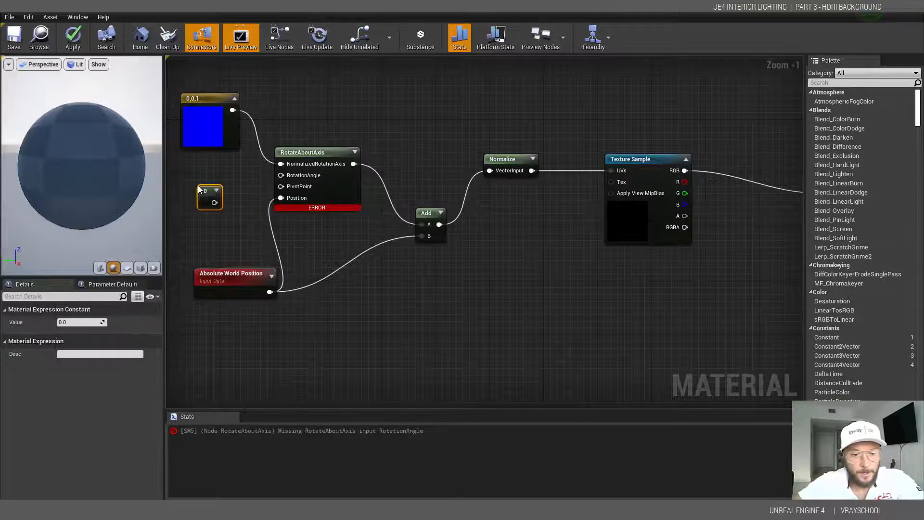
pyautogui.moveTo(258, 200); pyautogui.dragTo(212, 193)
pyautogui.rightClick(206, 182)
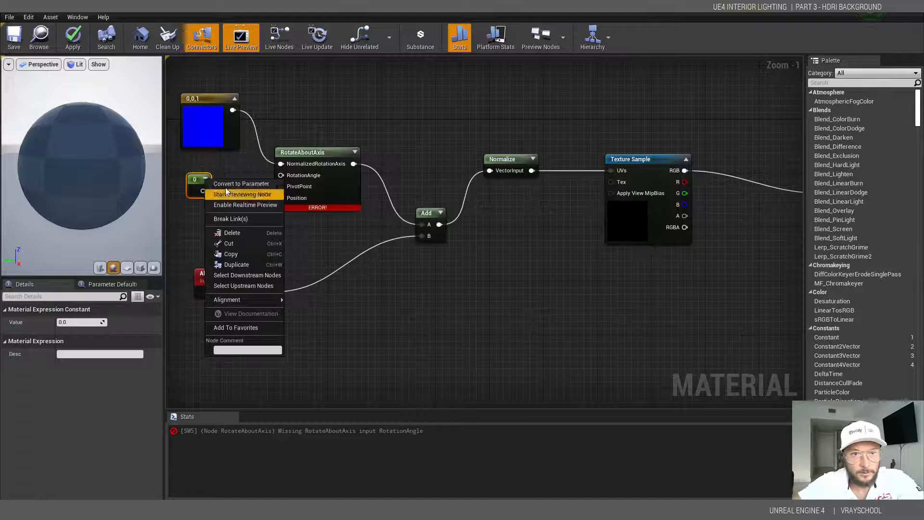
pyautogui.click(226, 187)
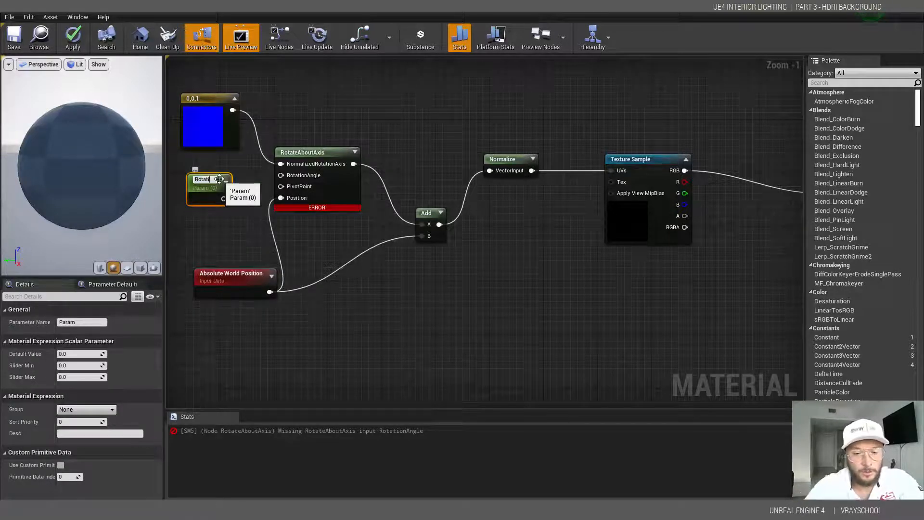
pyautogui.write('Rotation')
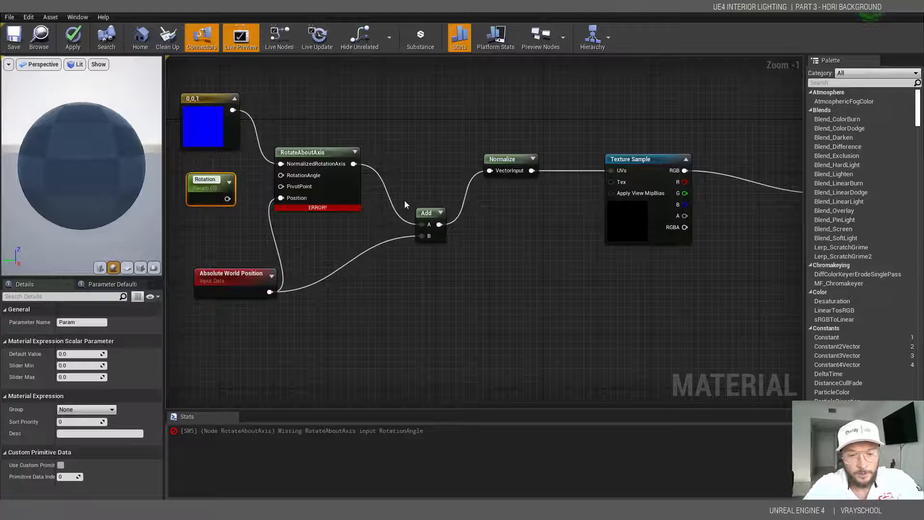
pyautogui.write('Angle')
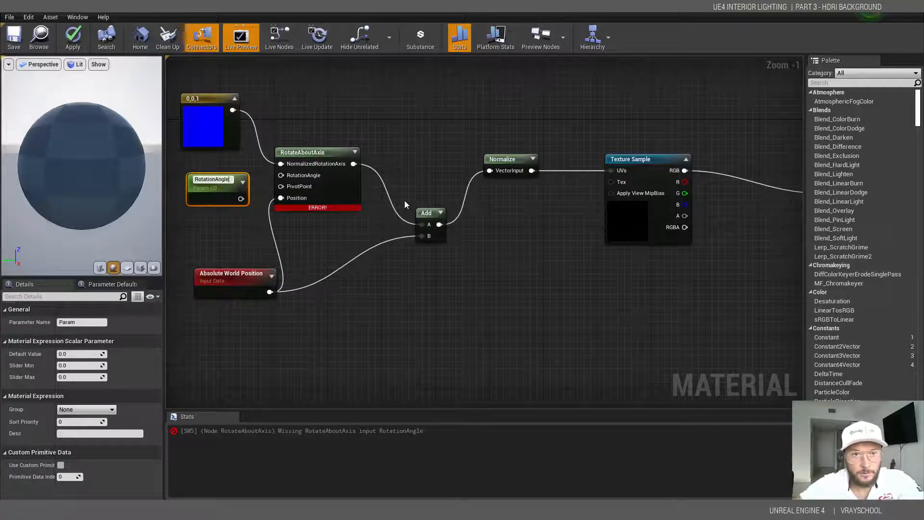
pyautogui.moveTo(238, 198); pyautogui.dragTo(280, 175)
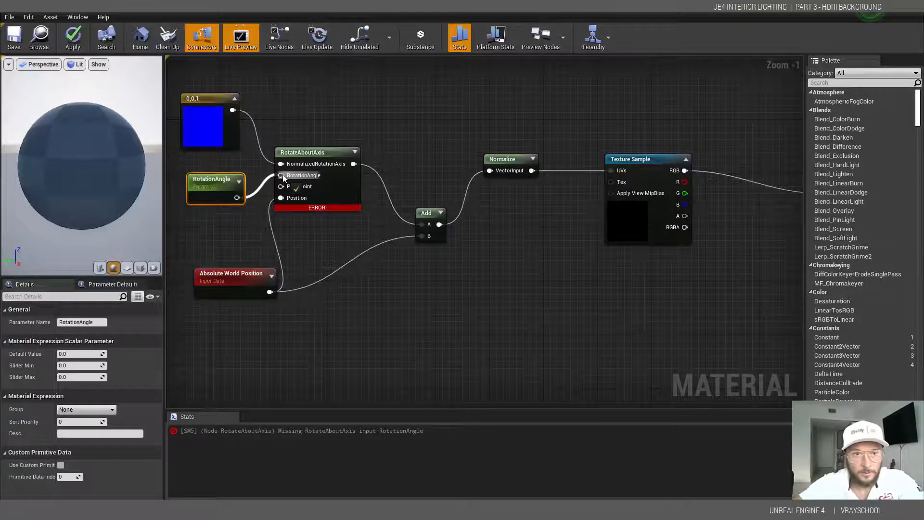
pyautogui.moveTo(227, 193); pyautogui.dragTo(213, 186)
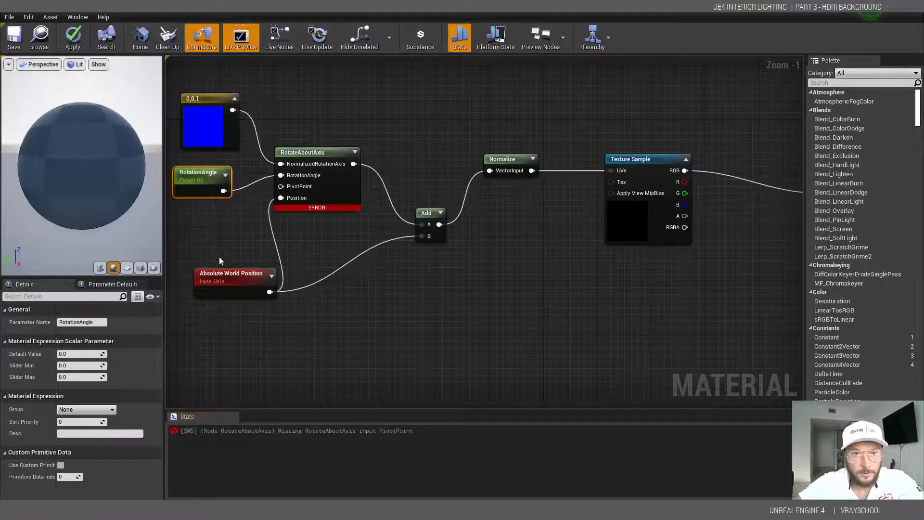
# - Add another constant converted to a parameter named RotationPosition and connect it to RotateAboutAxis's PivotPoint input
pyautogui.click(192, 227)
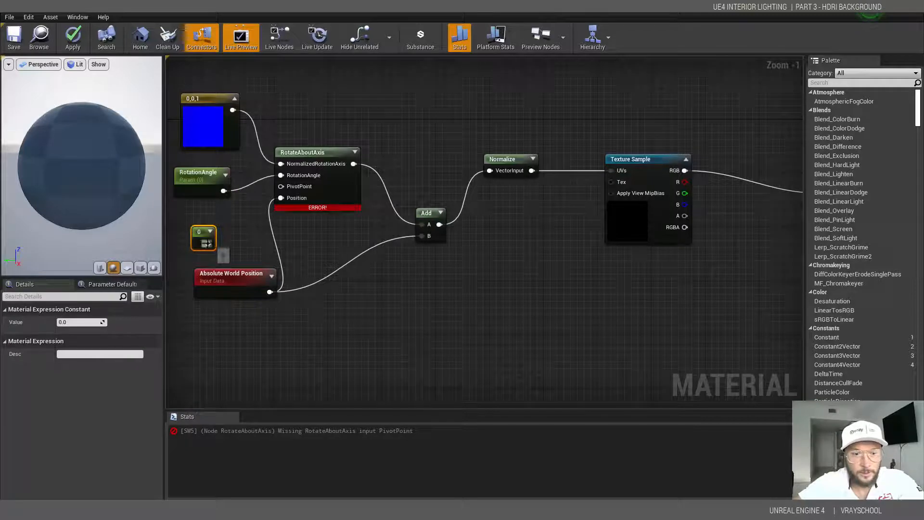
pyautogui.click(210, 232)
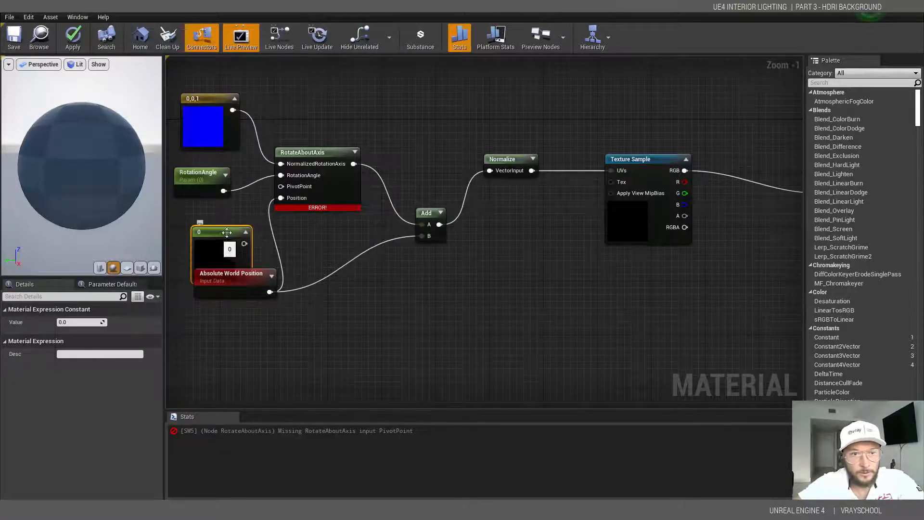
pyautogui.rightClick(244, 236)
pyautogui.click(272, 241)
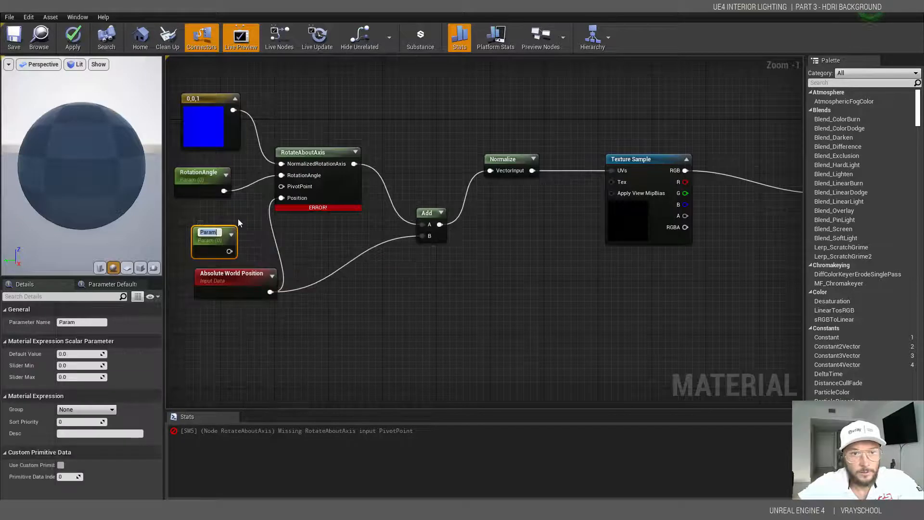
pyautogui.write('Rotatio')
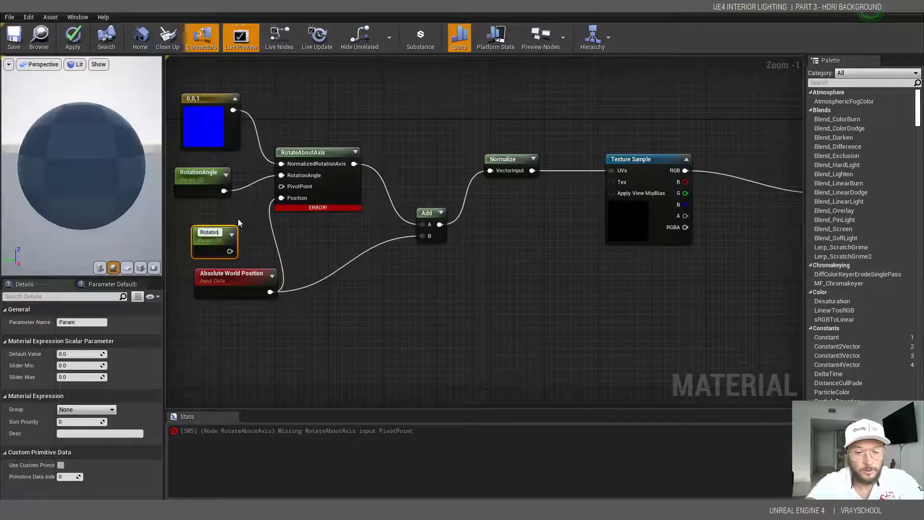
pyautogui.write('nPosition')
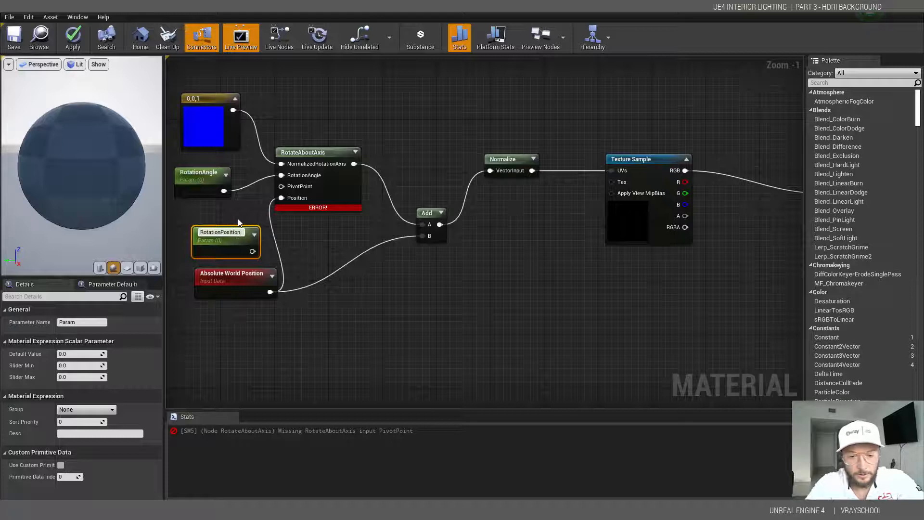
pyautogui.press('Return')
pyautogui.moveTo(240, 235); pyautogui.dragTo(282, 187)
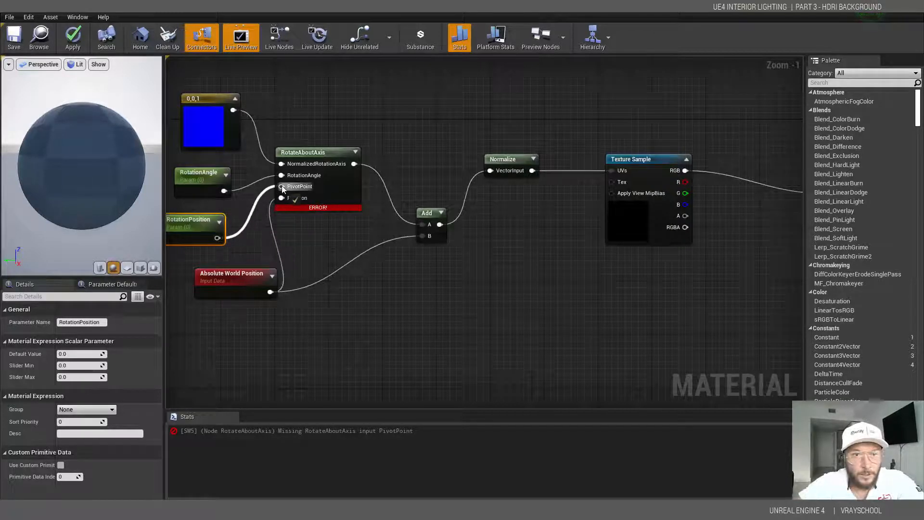
# - Insert a Multiply node between the Texture Sample's RGB output and the material's Emissive Color, using its A input
pyautogui.scroll(-1, 434, 236)
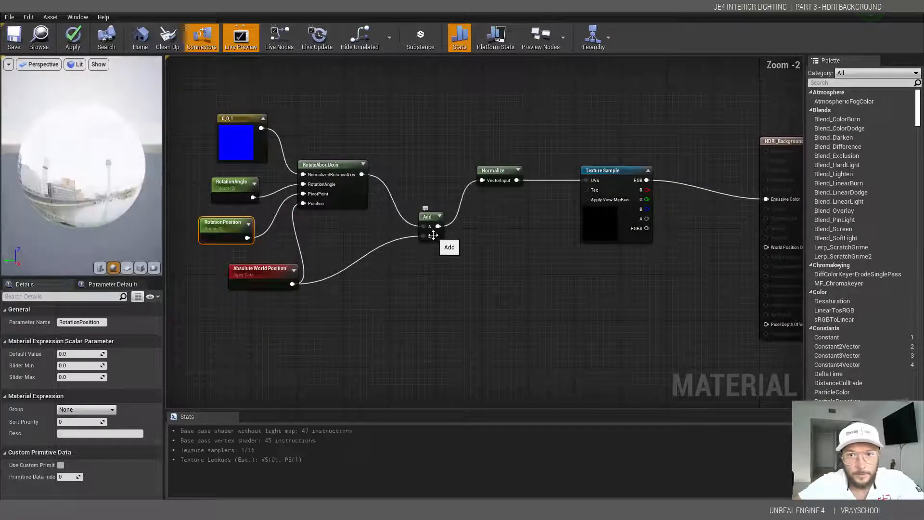
pyautogui.scroll(-1, 485, 257)
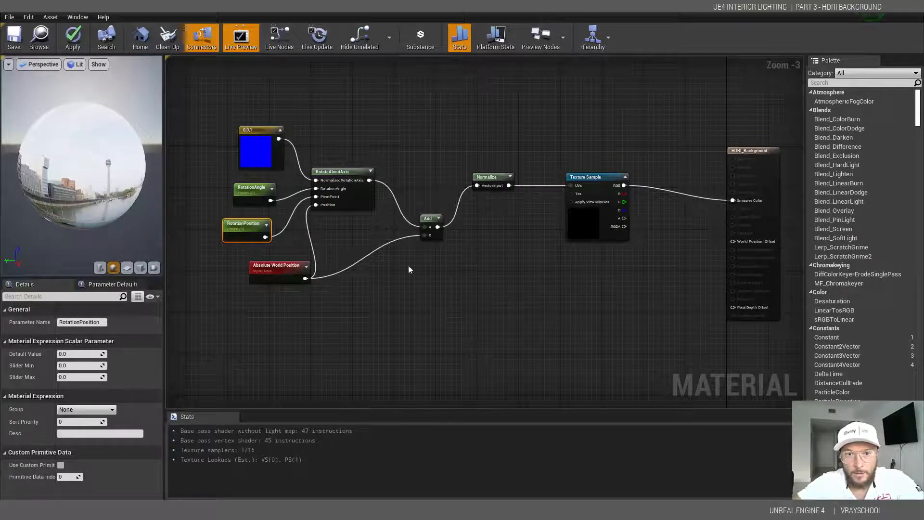
pyautogui.rightClick(665, 222)
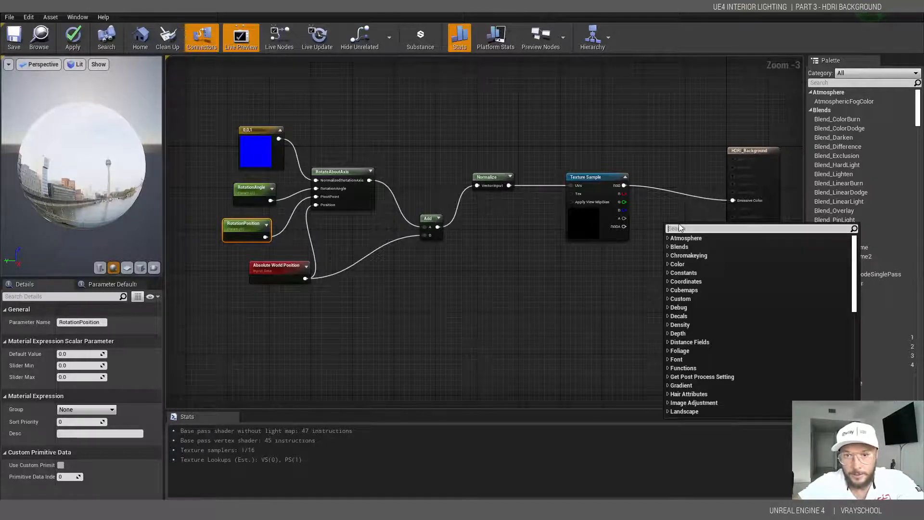
pyautogui.write('mul')
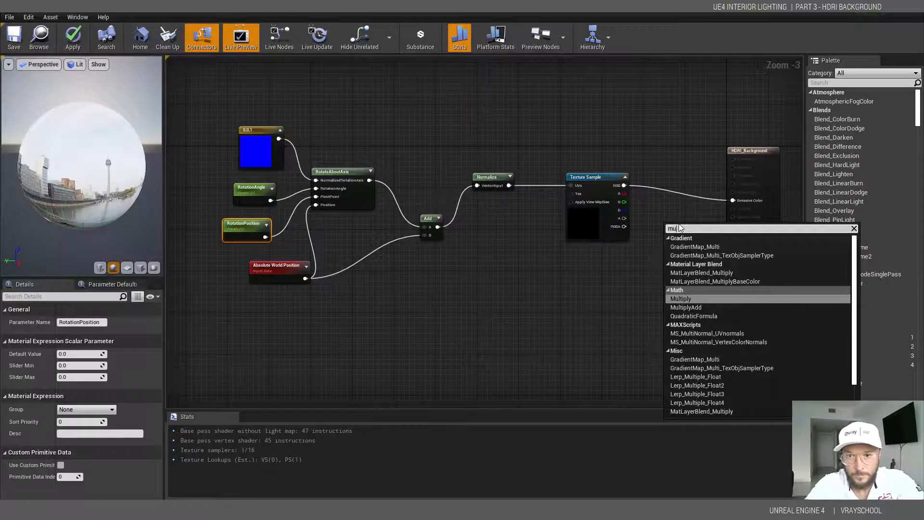
pyautogui.click(695, 298)
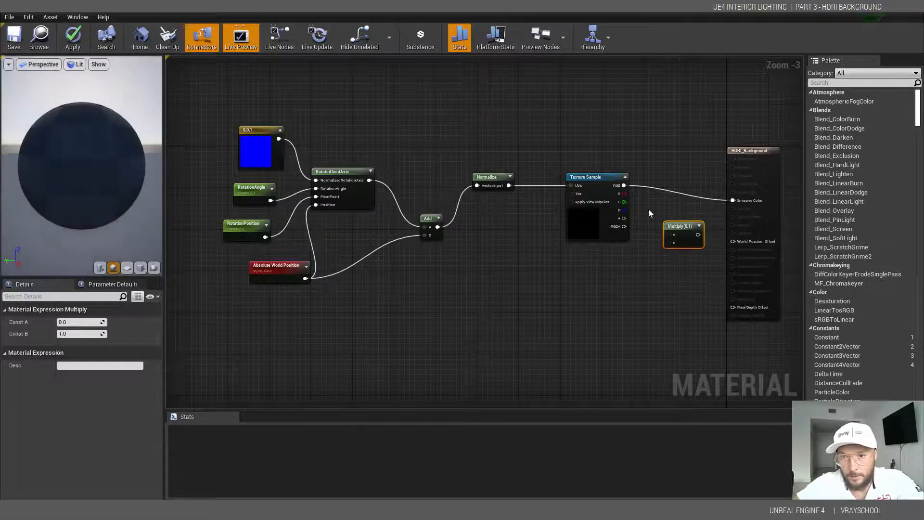
pyautogui.moveTo(684, 227); pyautogui.dragTo(675, 236)
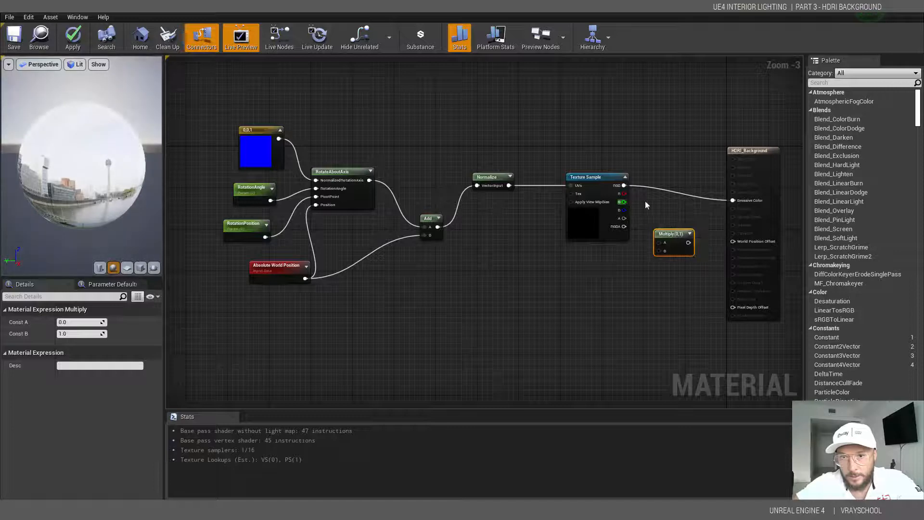
pyautogui.moveTo(733, 201); pyautogui.dragTo(625, 186)
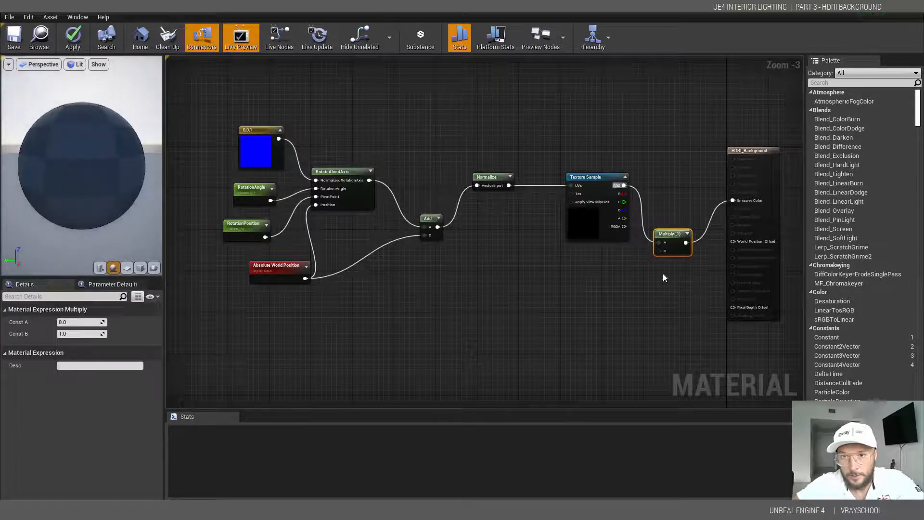
pyautogui.moveTo(661, 251); pyautogui.dragTo(601, 299)
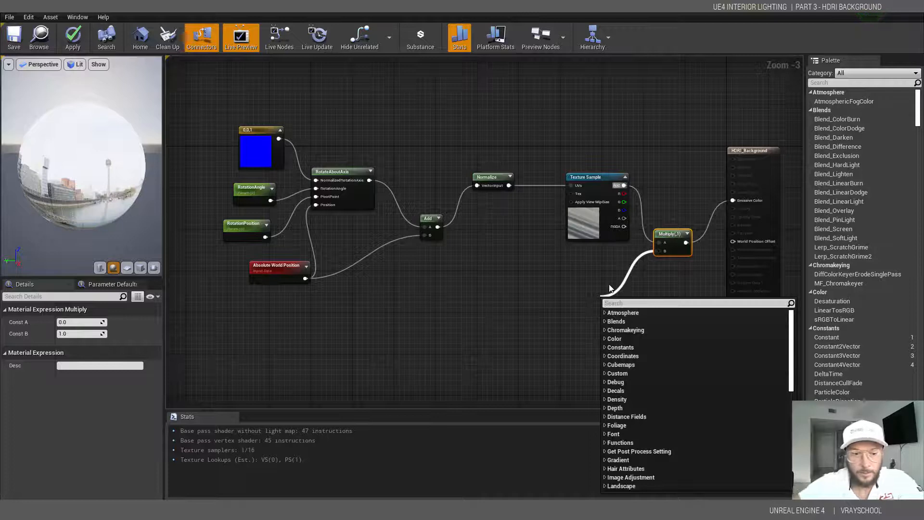
pyautogui.write('1')
pyautogui.click(592, 338)
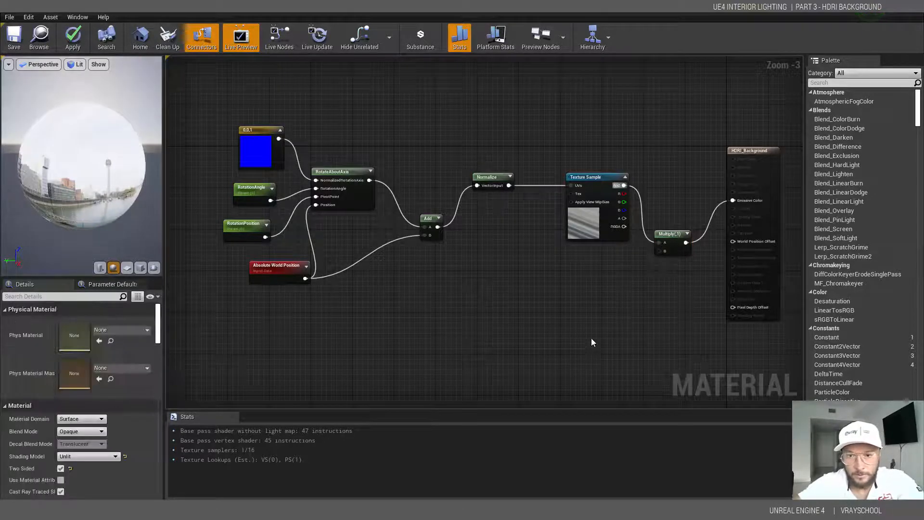
# - Add a constant node connected to Multiply's B input and convert it to a parameter named Brightness
pyautogui.click(622, 282)
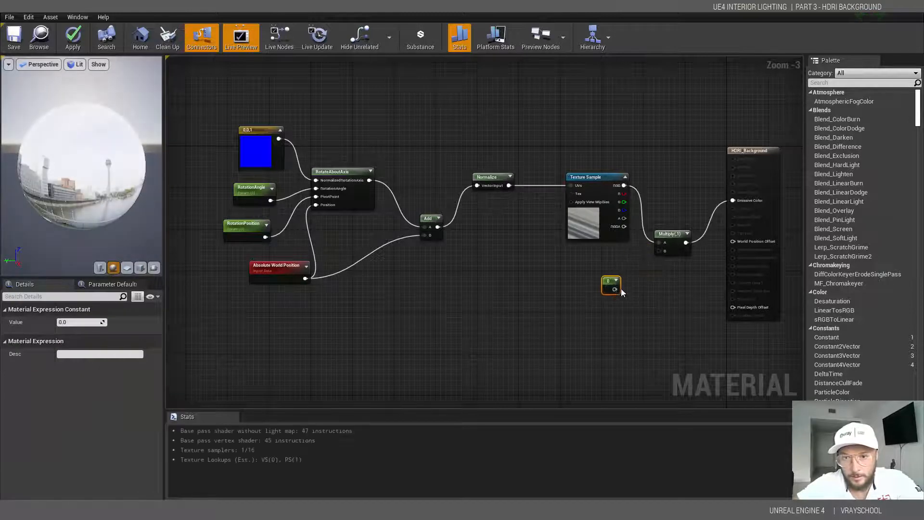
pyautogui.moveTo(617, 294); pyautogui.dragTo(660, 251)
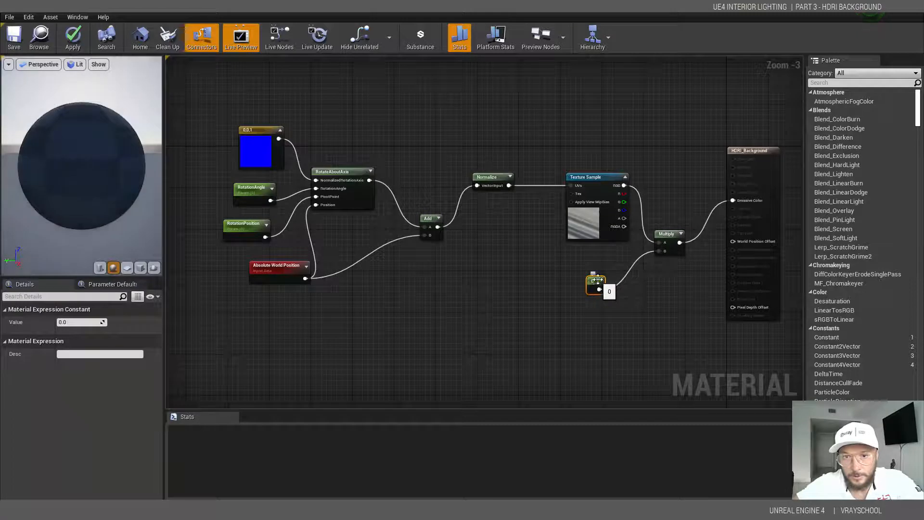
pyautogui.click(600, 280)
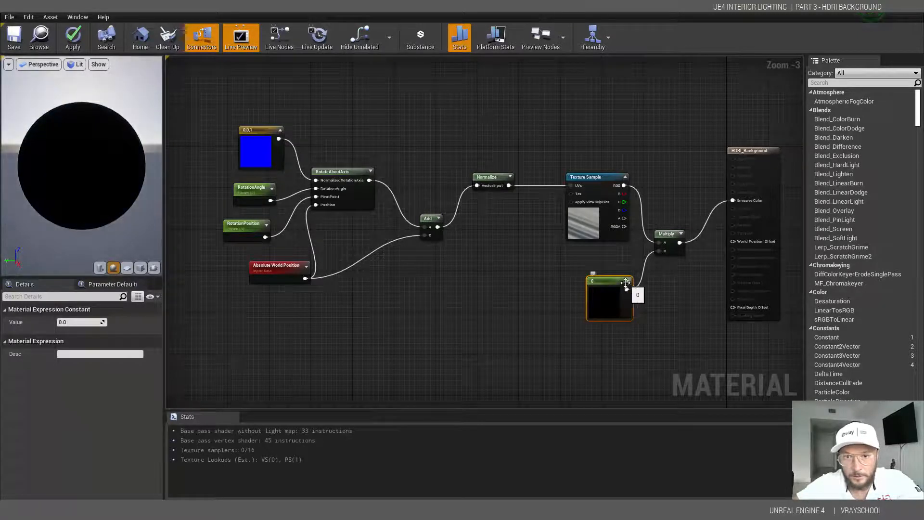
pyautogui.rightClick(611, 282)
pyautogui.click(626, 289)
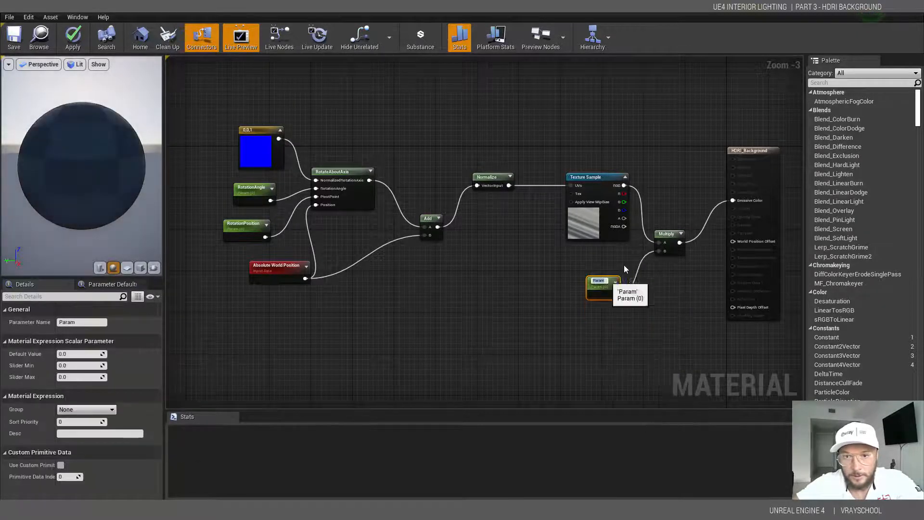
pyautogui.write('Brightness')
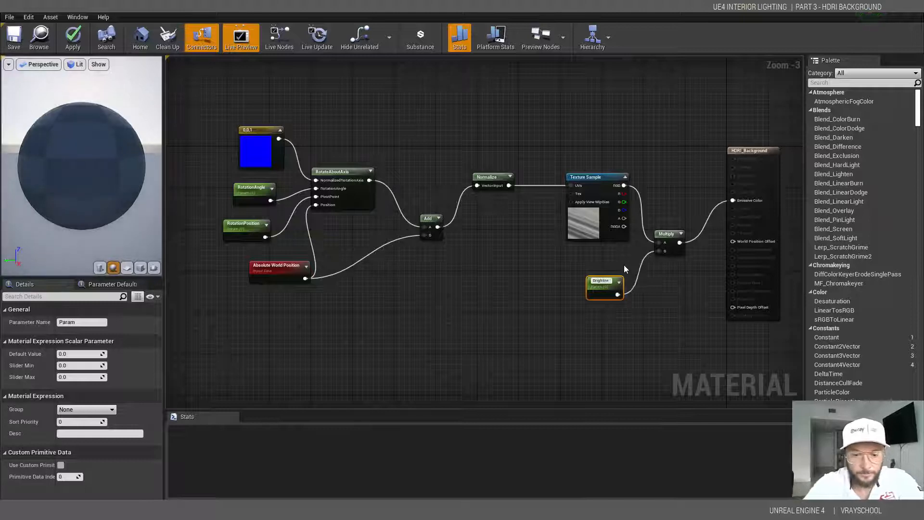
pyautogui.press('Return')
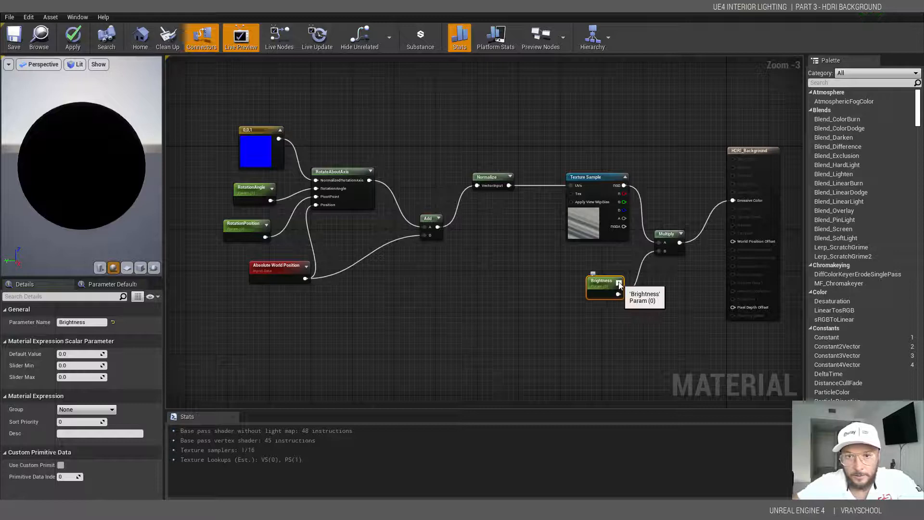
# - Shift the Brightness node slightly, set its default value to 1.2 and save the HDRI_Background material
pyautogui.click(619, 283)
pyautogui.rightClick(605, 284)
pyautogui.click(605, 283)
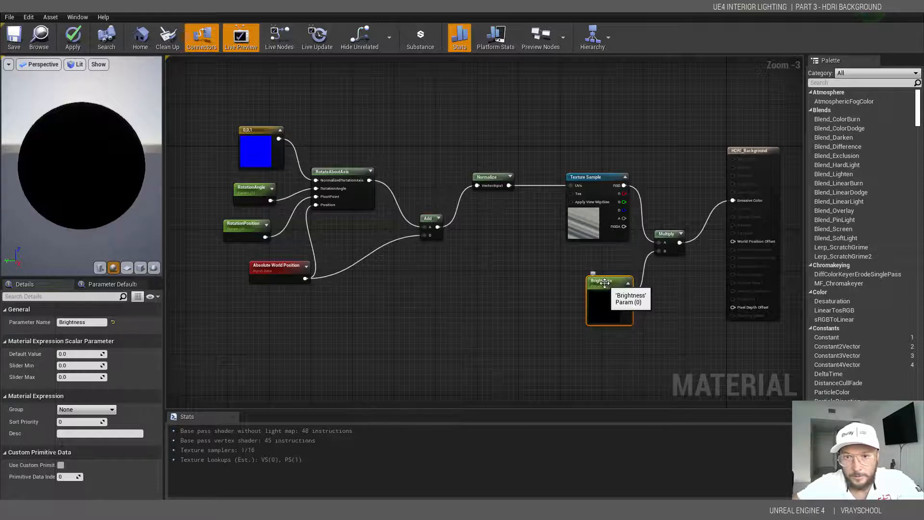
pyautogui.click(627, 283)
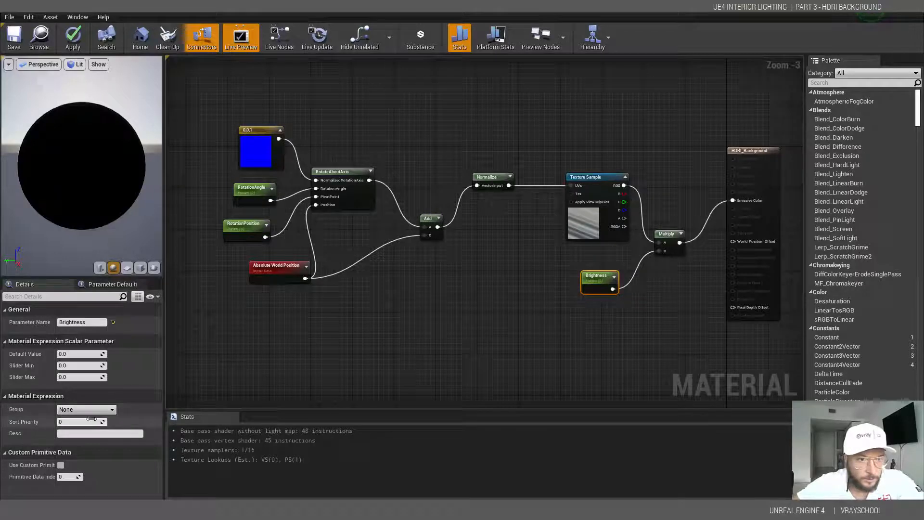
pyautogui.moveTo(598, 276); pyautogui.dragTo(604, 276)
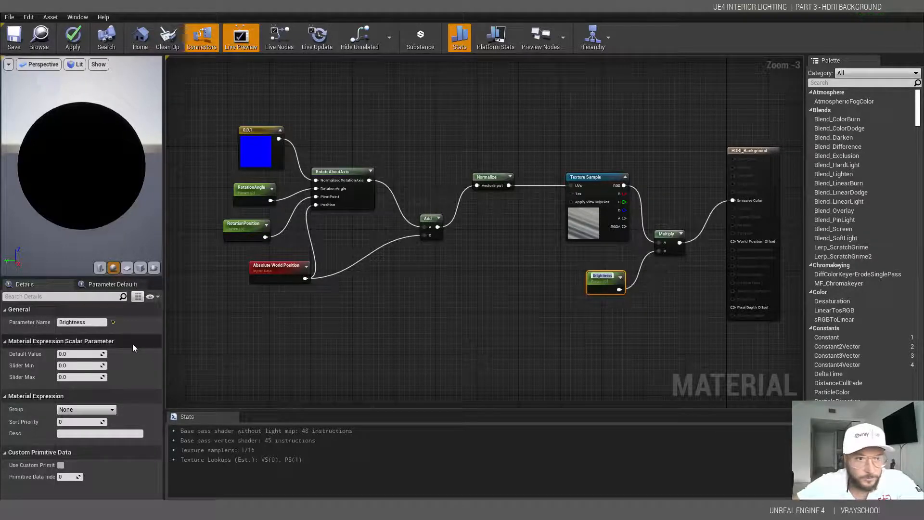
pyautogui.click(72, 353)
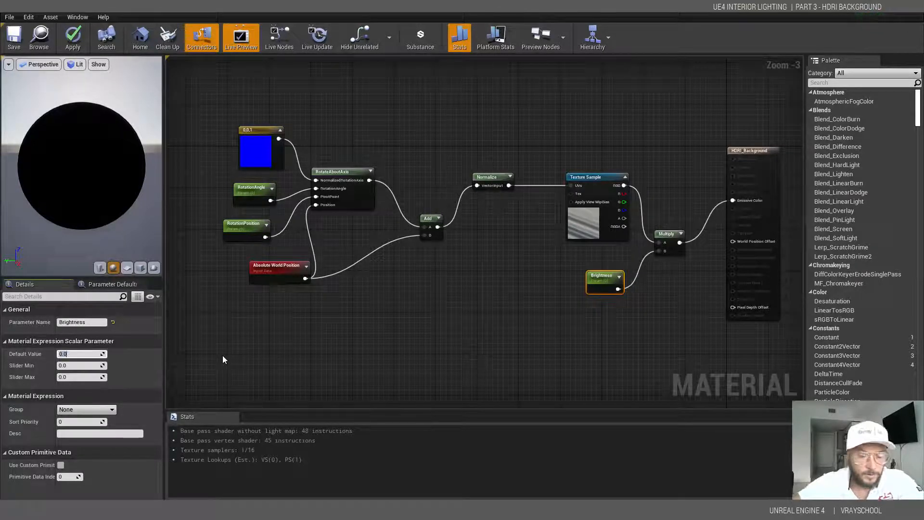
pyautogui.press('Return')
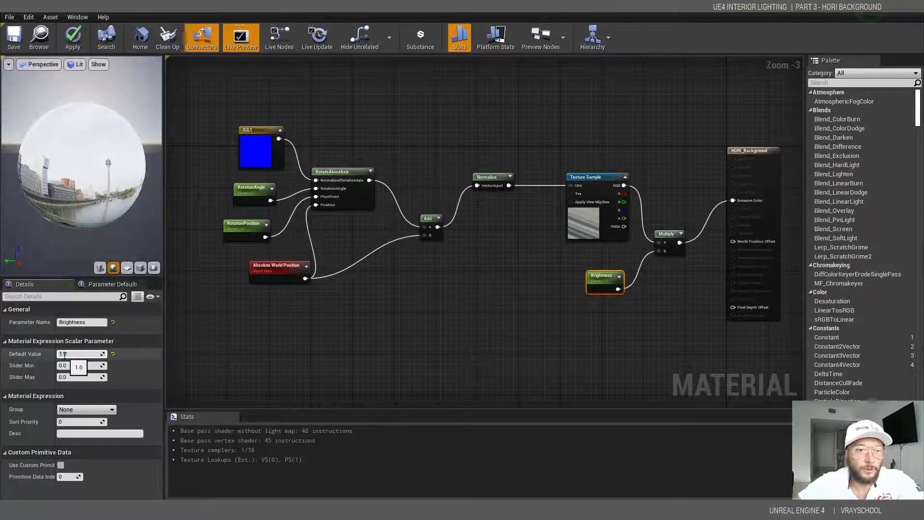
pyautogui.press('Return')
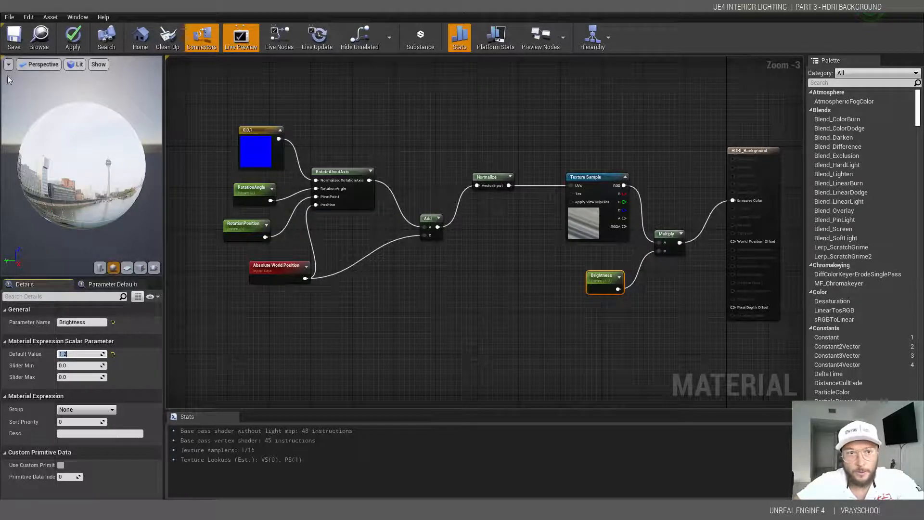
pyautogui.click(15, 37)
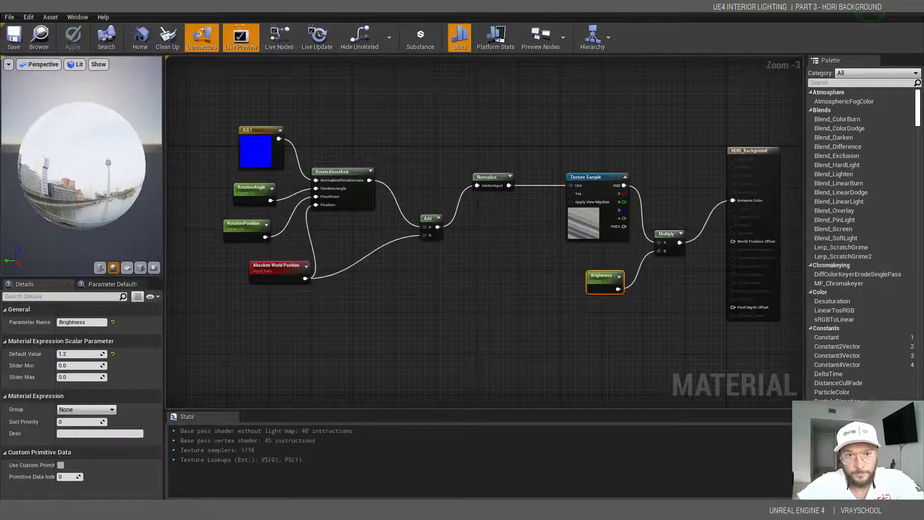
# - Move the material editor aside, create a material instance from HDRI_Background and open it for editing
pyautogui.doubleClick(318, 7)
pyautogui.moveTo(352, 52); pyautogui.dragTo(797, 197)
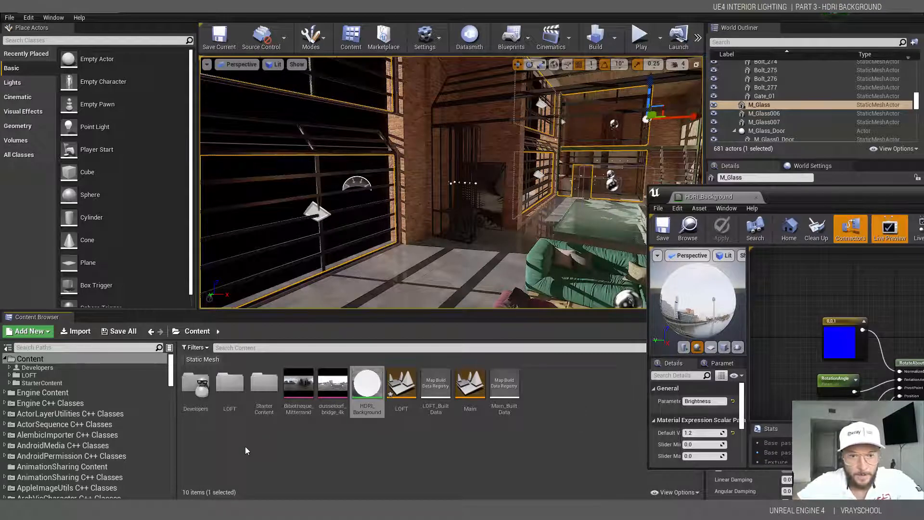
pyautogui.click(367, 388)
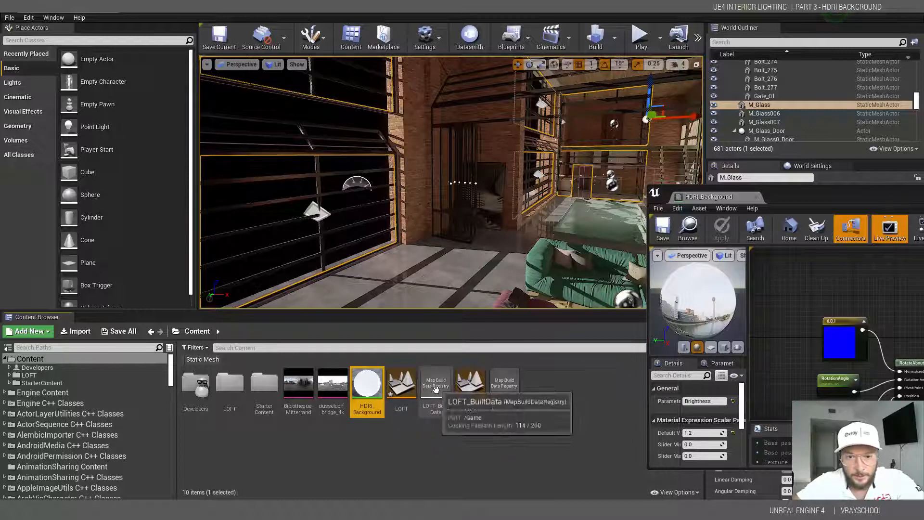
pyautogui.rightClick(366, 386)
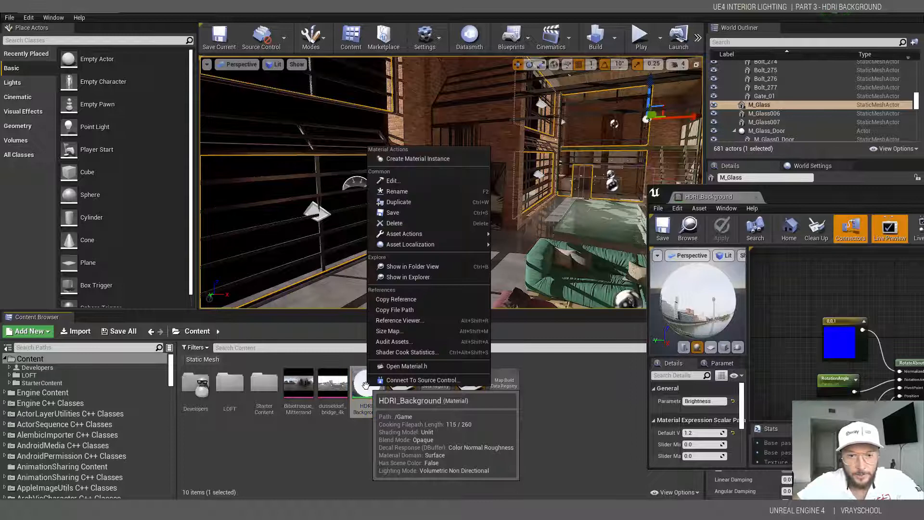
pyautogui.click(440, 161)
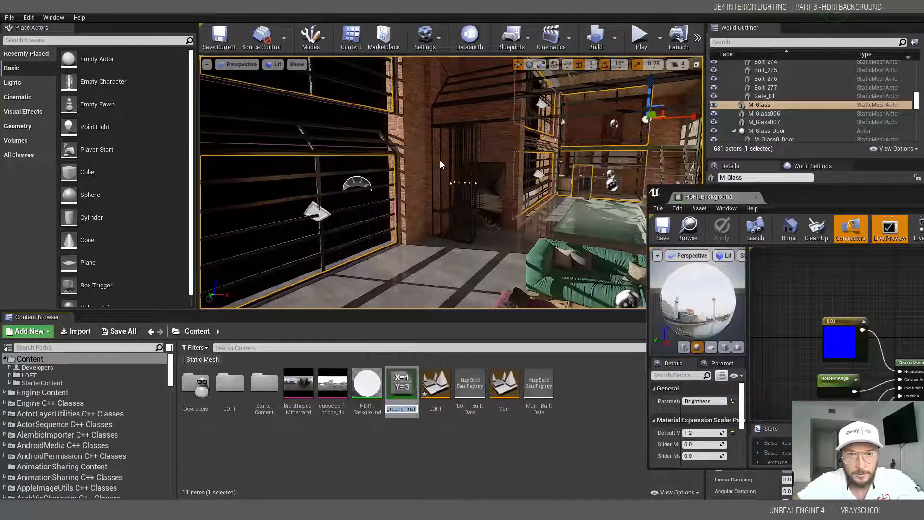
pyautogui.click(406, 384)
pyautogui.doubleClick(403, 384)
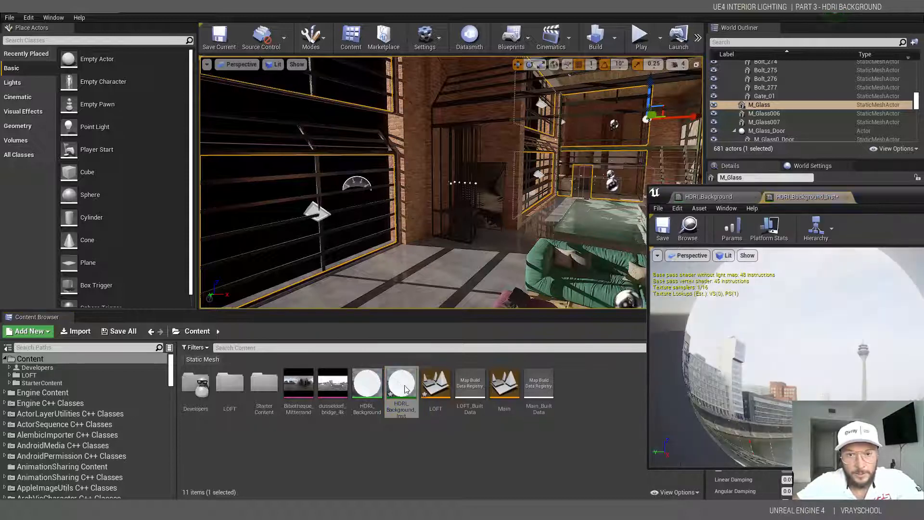
# - Enable the Brightness, RotationAngle and RotationPosition overrides in the instance and lower Brightness to about 1.03
pyautogui.moveTo(712, 176); pyautogui.dragTo(458, 92)
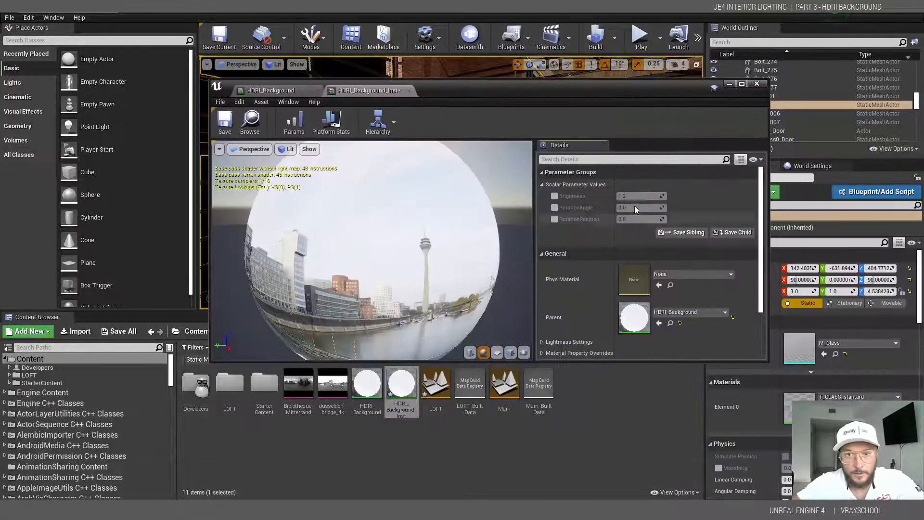
pyautogui.click(554, 196)
pyautogui.click(554, 208)
pyautogui.click(554, 219)
pyautogui.moveTo(552, 90); pyautogui.dragTo(629, 82)
pyautogui.moveTo(720, 188)
pyautogui.mouseDown()
pyautogui.moveTo(694, 187)
pyautogui.moveTo(712, 187)
pyautogui.moveTo(699, 187)
pyautogui.moveTo(715, 198)
pyautogui.mouseUp()
pyautogui.moveTo(519, 84); pyautogui.dragTo(818, 35)
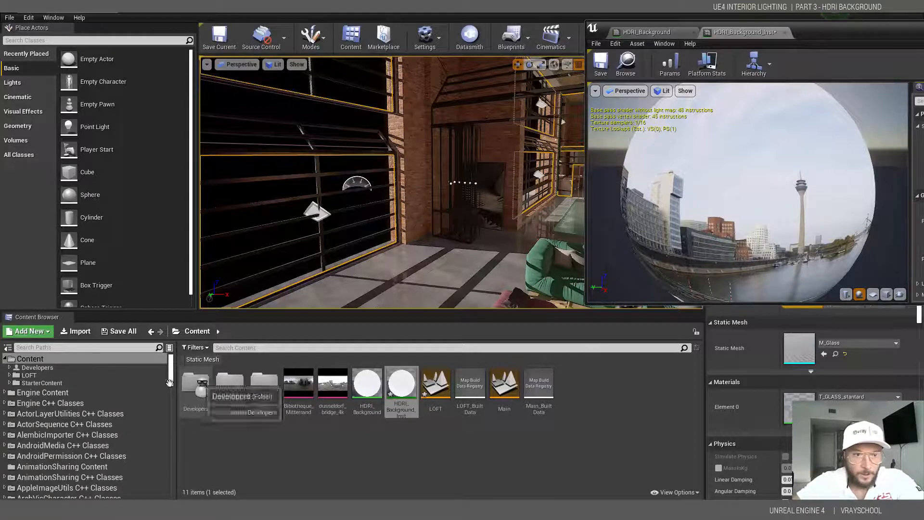
# - Toggle the Show Engine Content option off and on again and open the Engine Content folder
pyautogui.click(677, 492)
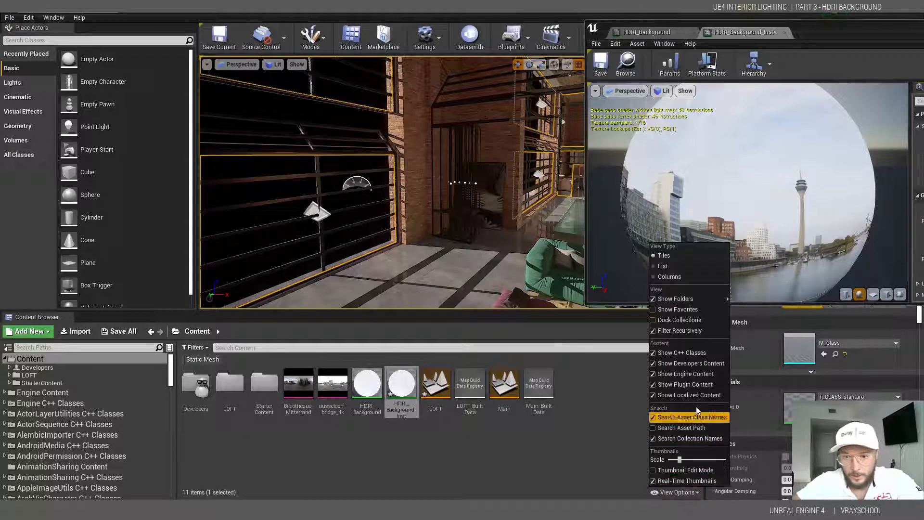
pyautogui.click(656, 375)
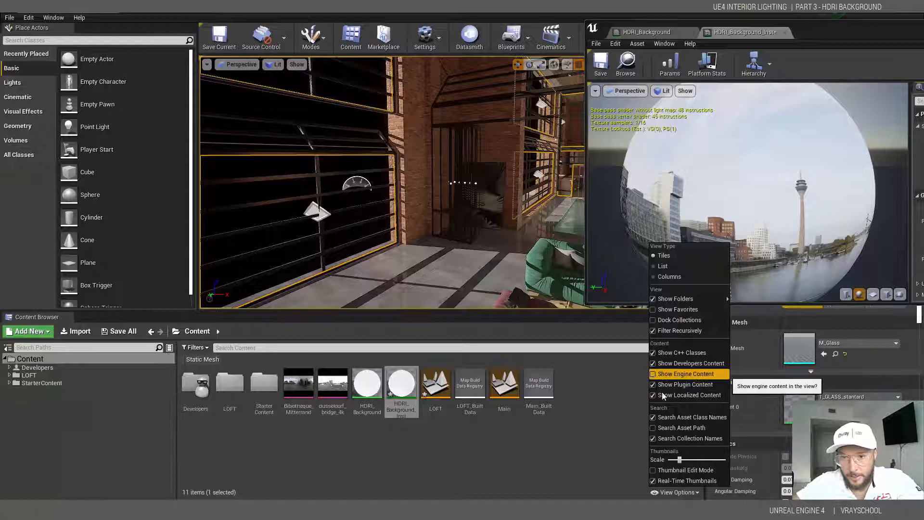
pyautogui.click(655, 375)
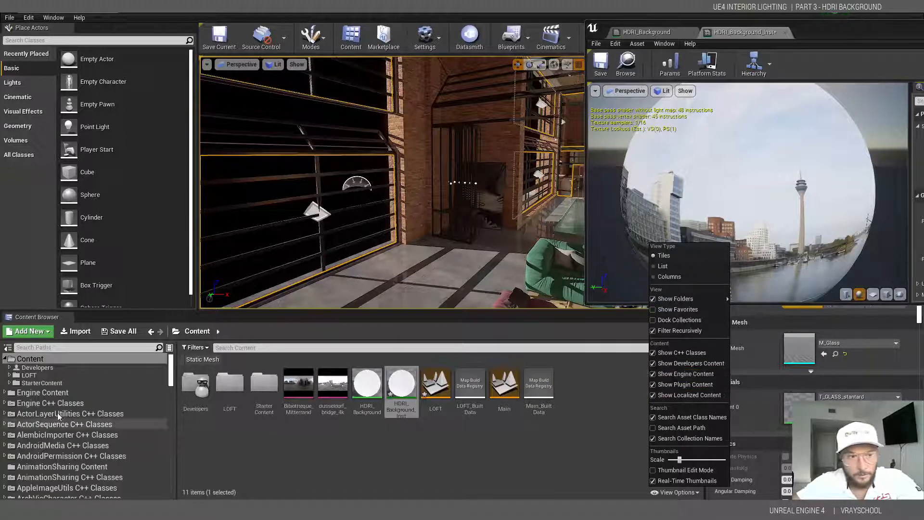
pyautogui.click(45, 394)
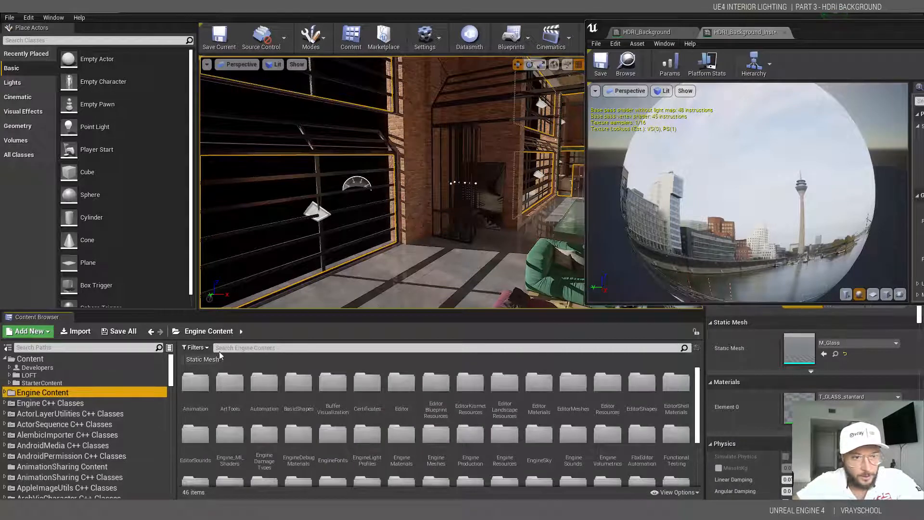
# - Filter the engine content to static meshes and place the EditorSkySphere mesh in the level
pyautogui.click(195, 348)
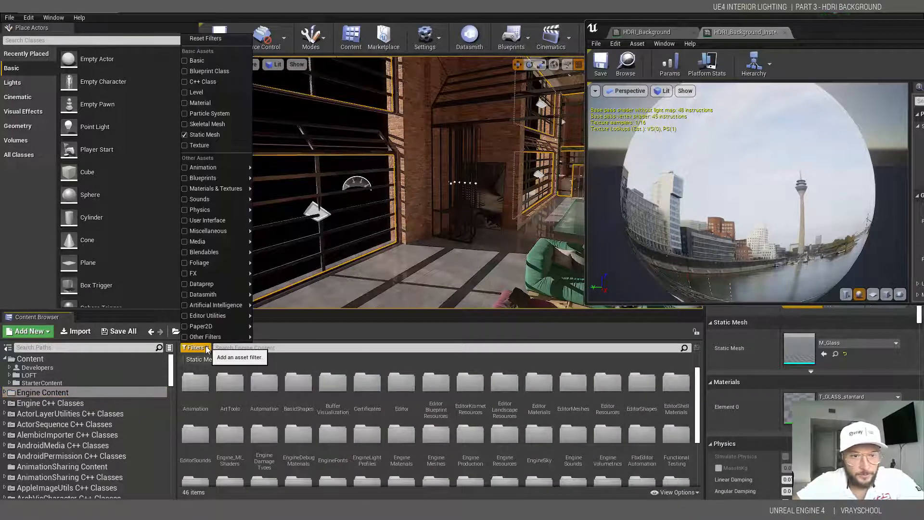
pyautogui.click(188, 134)
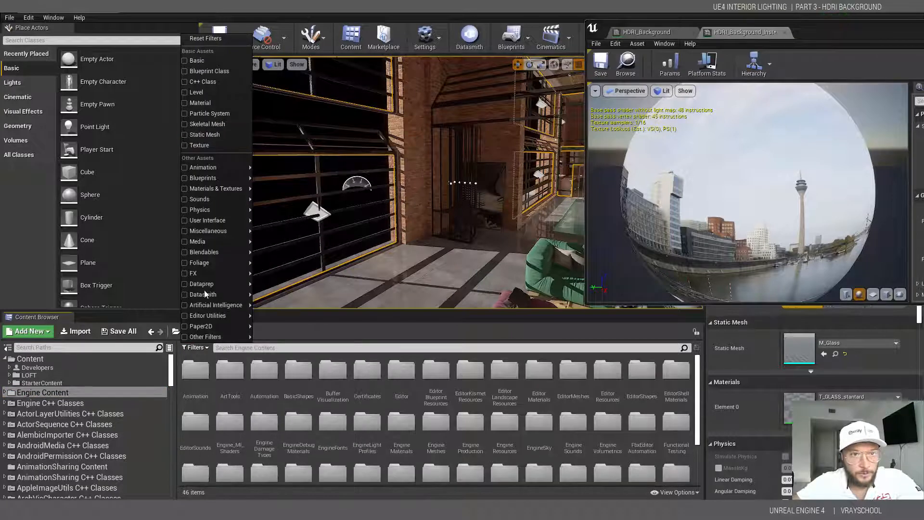
pyautogui.click(188, 134)
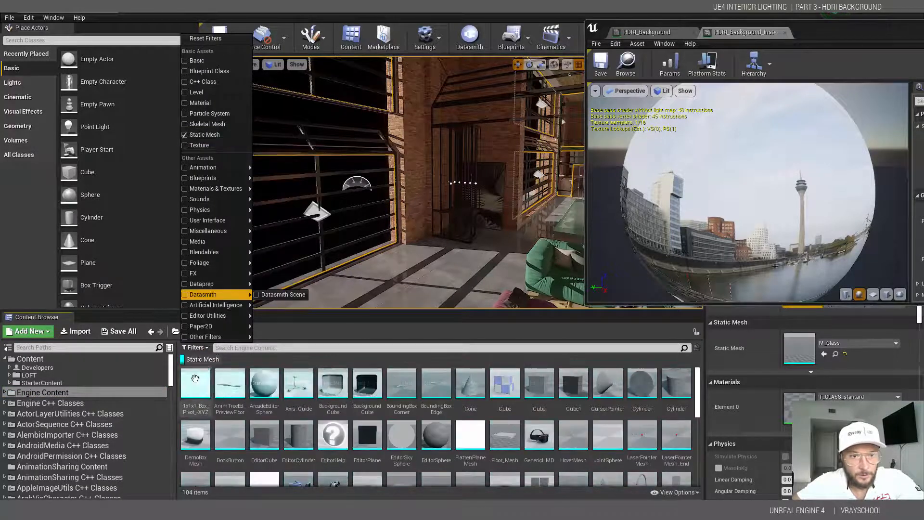
pyautogui.click(403, 436)
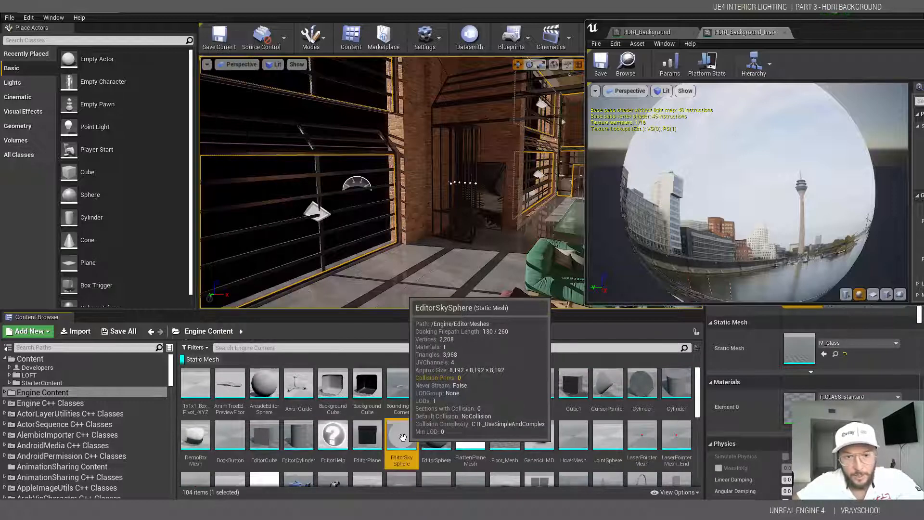
pyautogui.moveTo(403, 436); pyautogui.dragTo(320, 113)
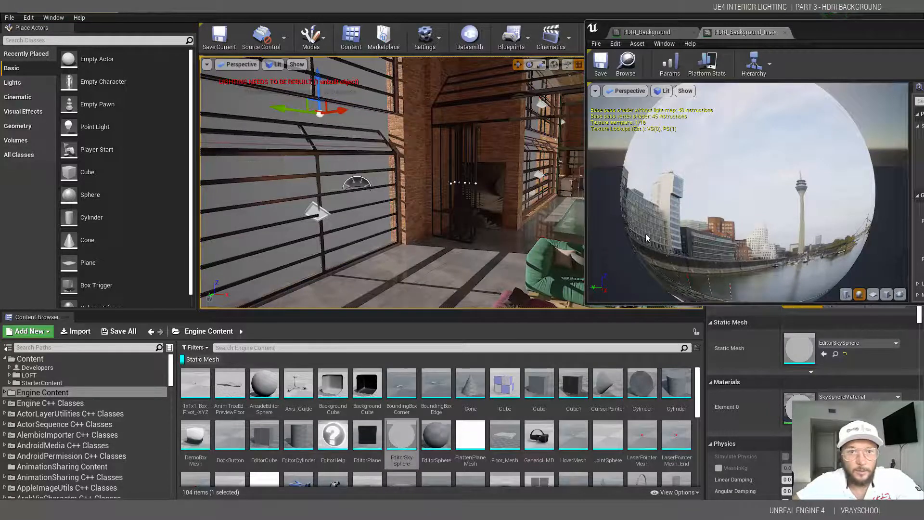
# - Turn off the Static Mesh filter and hide engine content to return to the project's Content folder
pyautogui.click(182, 361)
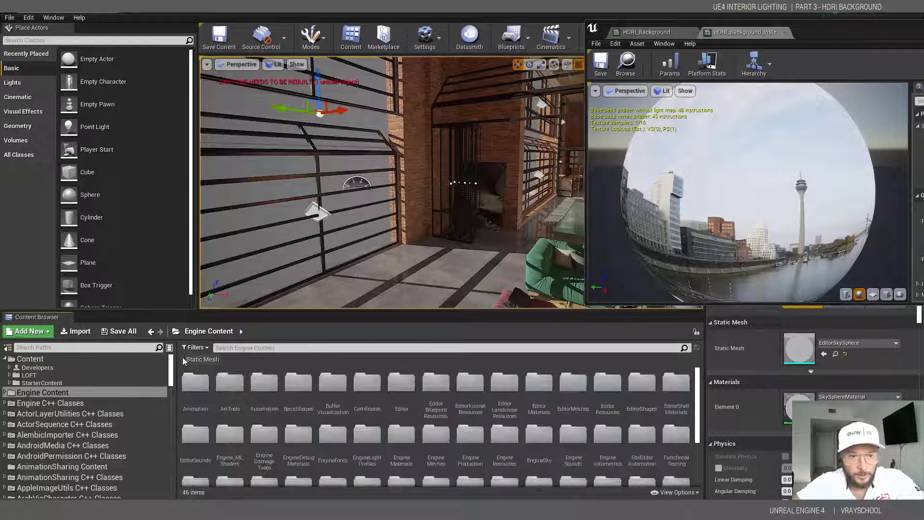
pyautogui.click(677, 492)
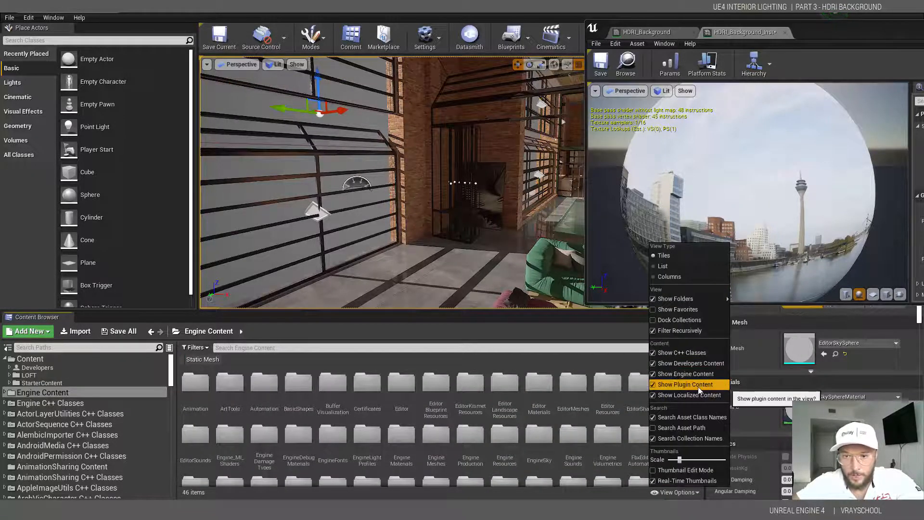
pyautogui.click(695, 374)
# - Apply the HDRI_Background_Inst material to the EditorSkySphere visible through the loft windows
pyautogui.click(400, 383)
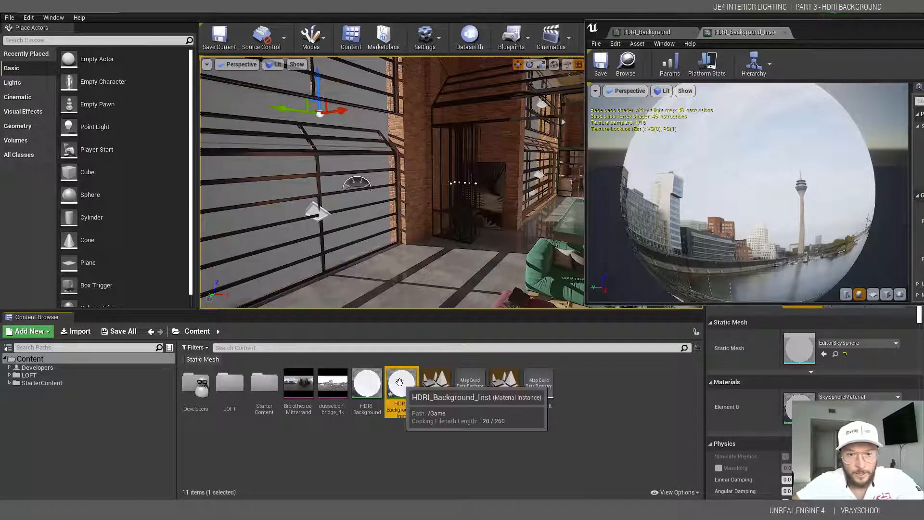
pyautogui.moveTo(400, 383); pyautogui.dragTo(347, 116)
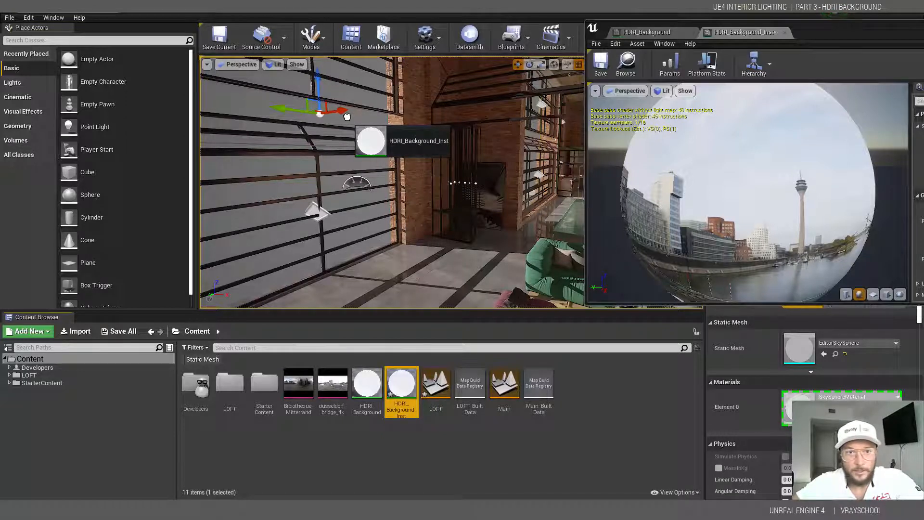
pyautogui.moveTo(347, 116); pyautogui.dragTo(347, 117)
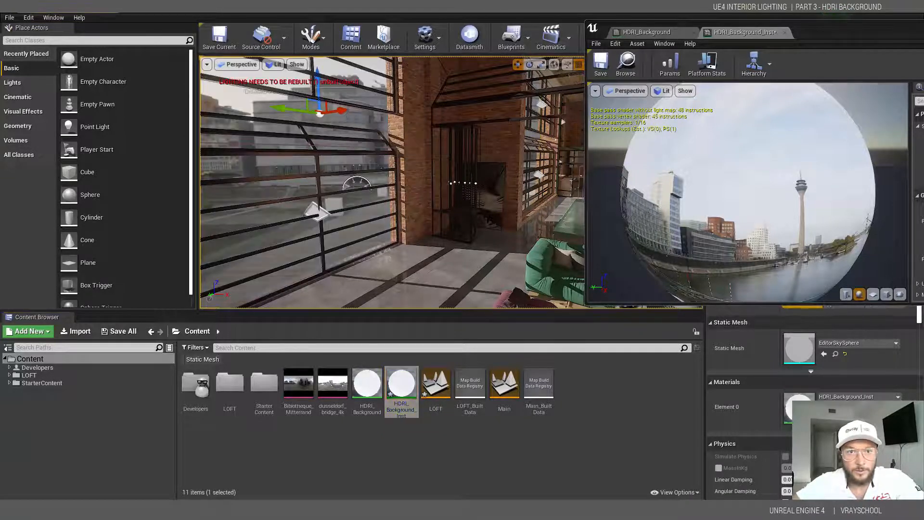
# - Adjust the instance's RotationAngle to about -0.03 to reposition the background seen through the loft windows
pyautogui.moveTo(904, 35); pyautogui.dragTo(852, 254)
pyautogui.moveTo(451, 182)
pyautogui.mouseDown(button='right')
pyautogui.moveTo(406, 182)
pyautogui.moveTo(520, 182)
pyautogui.moveTo(462, 182)
pyautogui.mouseUp(button='right')
pyautogui.moveTo(497, 138); pyautogui.dragTo(472, 159, button='right')
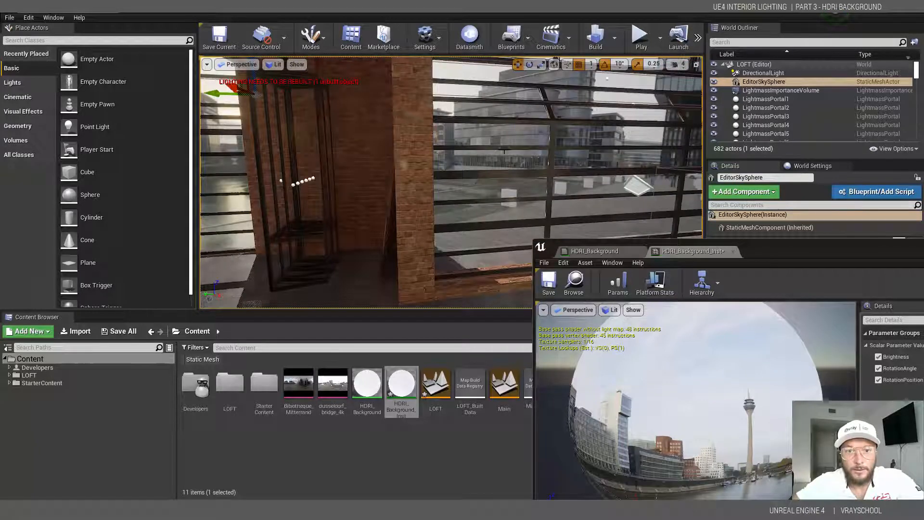
pyautogui.moveTo(773, 250); pyautogui.dragTo(562, 191)
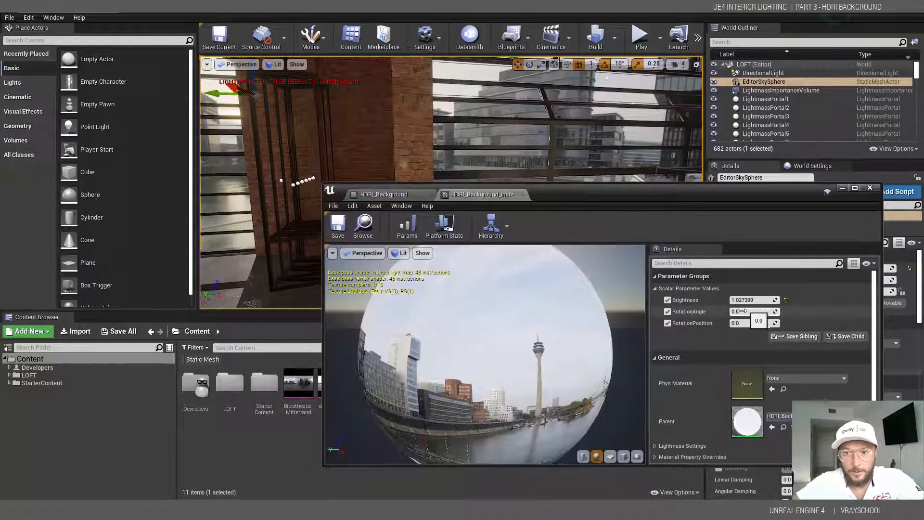
pyautogui.moveTo(736, 311)
pyautogui.mouseDown()
pyautogui.moveTo(727, 311)
pyautogui.moveTo(744, 311)
pyautogui.moveTo(730, 311)
pyautogui.mouseUp()
# - Try another RotationAngle while viewing the background through the large windows, and undo that change
pyautogui.moveTo(759, 202); pyautogui.dragTo(215, 275)
pyautogui.moveTo(279, 252); pyautogui.dragTo(376, 236, button='right')
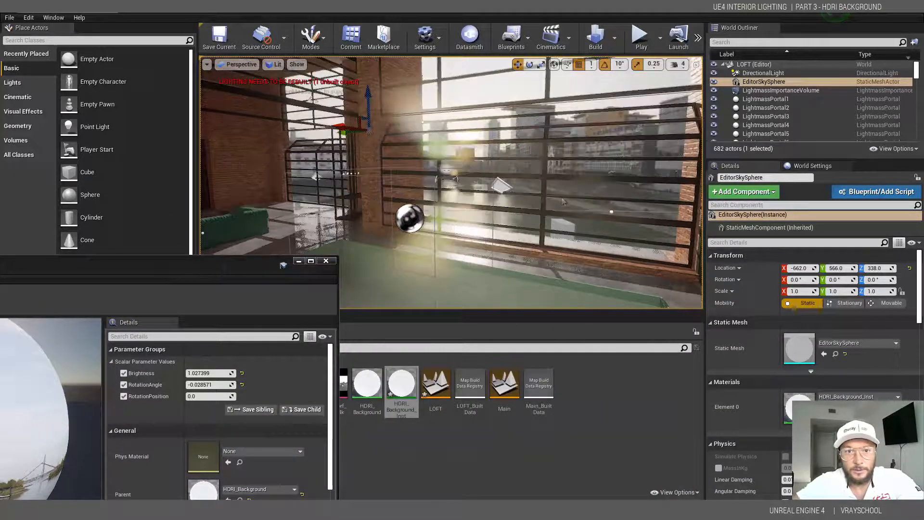
pyautogui.moveTo(210, 385); pyautogui.dragTo(190, 385)
pyautogui.hotkey('ctrl', 'z')
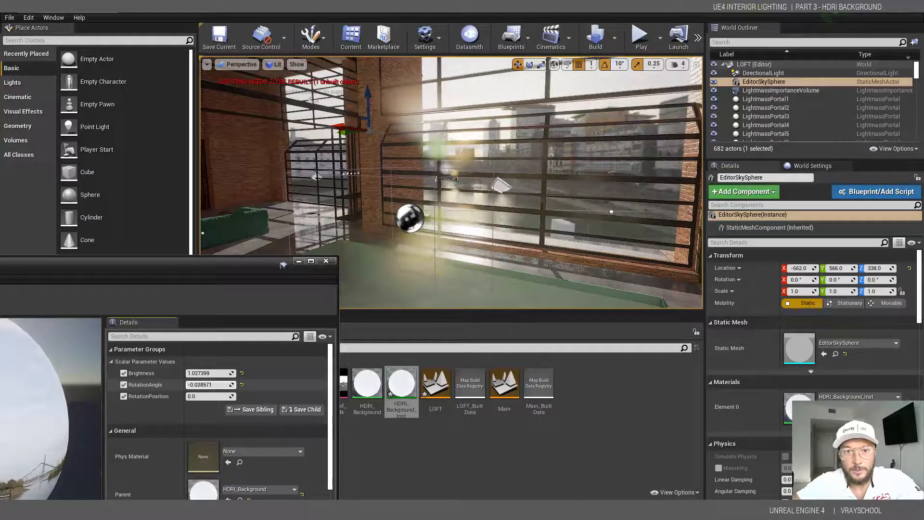
# - Close the material editor and apply the pending changes to the original HDRI_Background material
pyautogui.moveTo(573, 198)
pyautogui.mouseDown(button='right')
pyautogui.moveTo(535, 199)
pyautogui.moveTo(602, 198)
pyautogui.moveTo(568, 210)
pyautogui.moveTo(568, 201)
pyautogui.mouseUp(button='right')
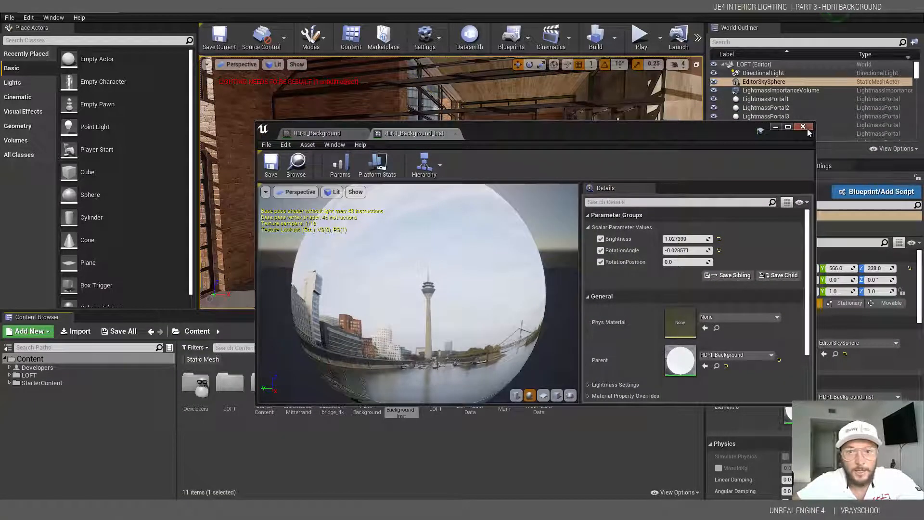
pyautogui.click(805, 128)
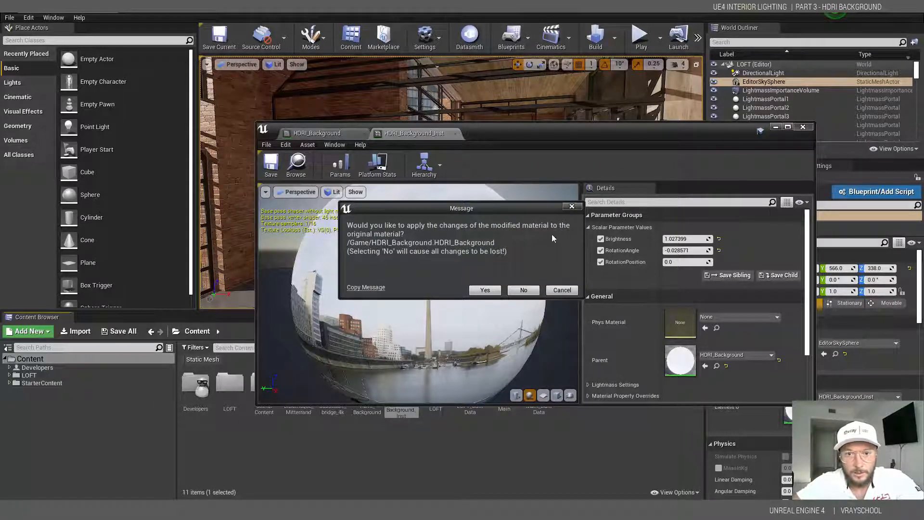
pyautogui.click(486, 290)
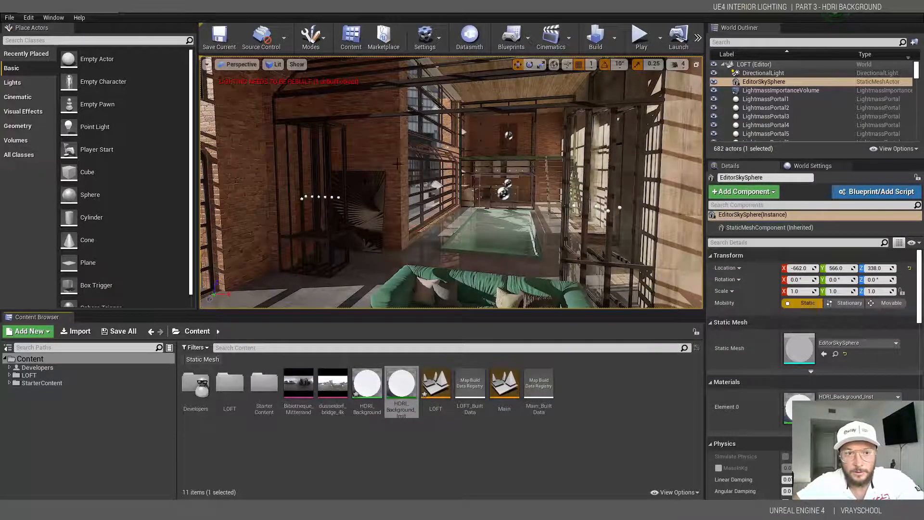
# - Import urban_street_02_4k.hdr from the LOFT textures folder into the project's Content folder and open the imported texture
pyautogui.moveTo(363, 174); pyautogui.dragTo(337, 174, button='right')
pyautogui.moveTo(562, 217)
pyautogui.mouseDown(button='right')
pyautogui.moveTo(539, 218)
pyautogui.moveTo(588, 221)
pyautogui.moveTo(561, 218)
pyautogui.mouseUp(button='right')
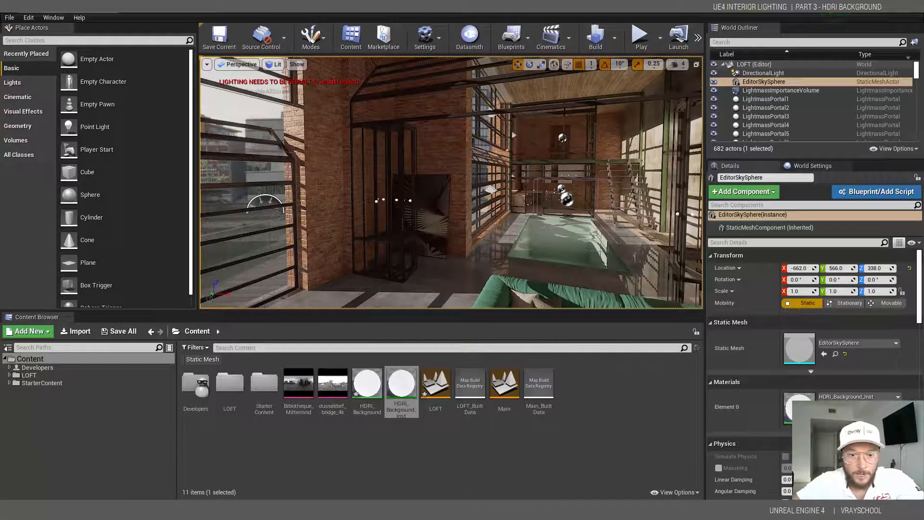
pyautogui.click(316, 472)
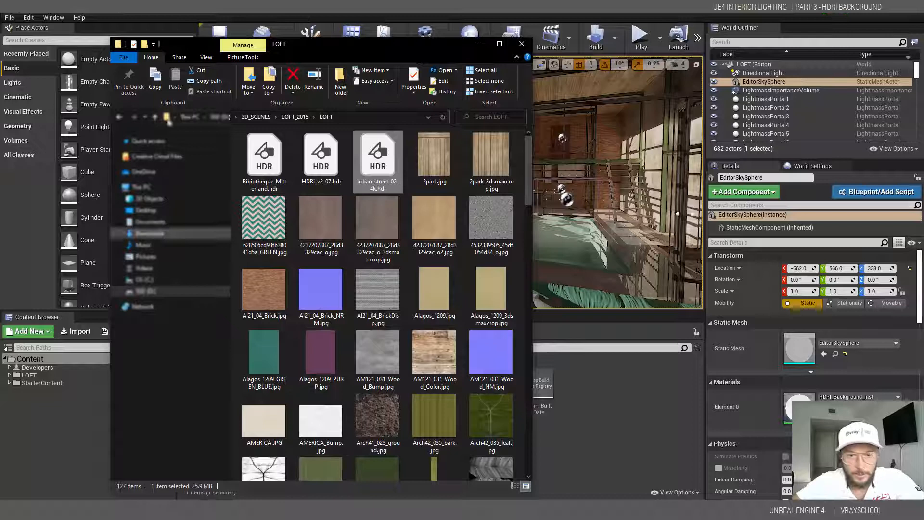
pyautogui.moveTo(377, 169); pyautogui.dragTo(614, 416)
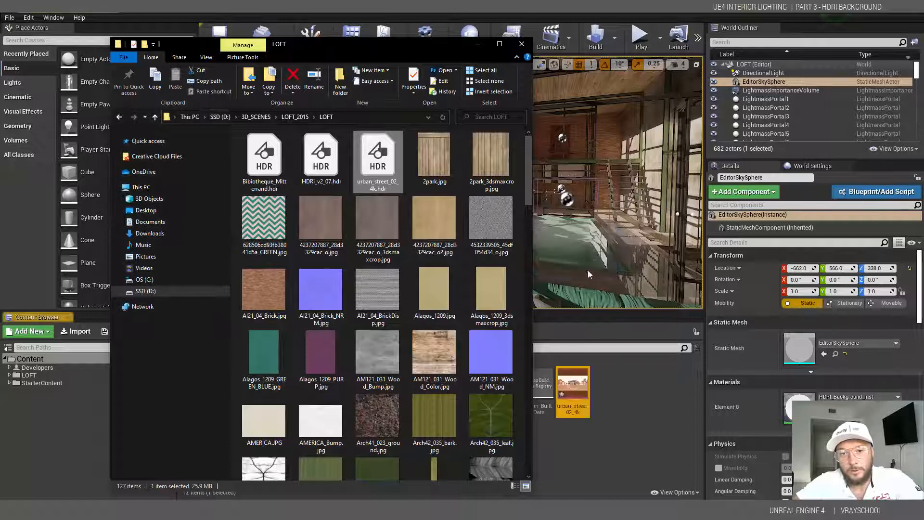
pyautogui.click(584, 395)
pyautogui.doubleClick(585, 396)
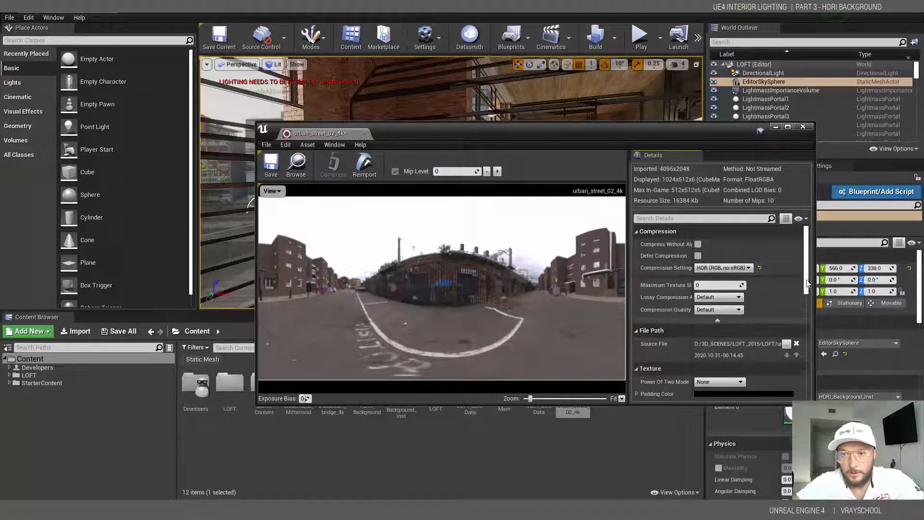
# - Turn off sRGB for the urban_street_02_4k texture and set its Maximum Texture Size to 4096
pyautogui.scroll(-3, 808, 283)
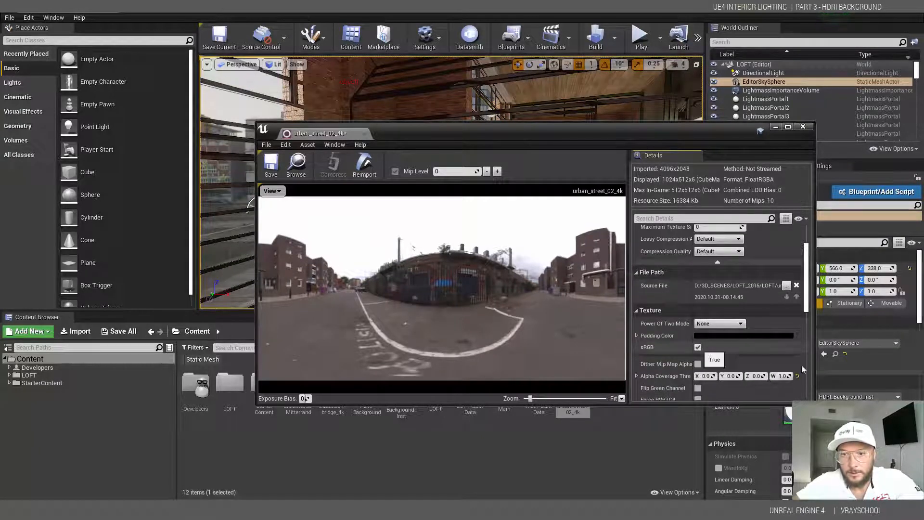
pyautogui.scroll(-2, 717, 262)
pyautogui.moveTo(809, 275); pyautogui.dragTo(802, 317)
pyautogui.click(717, 268)
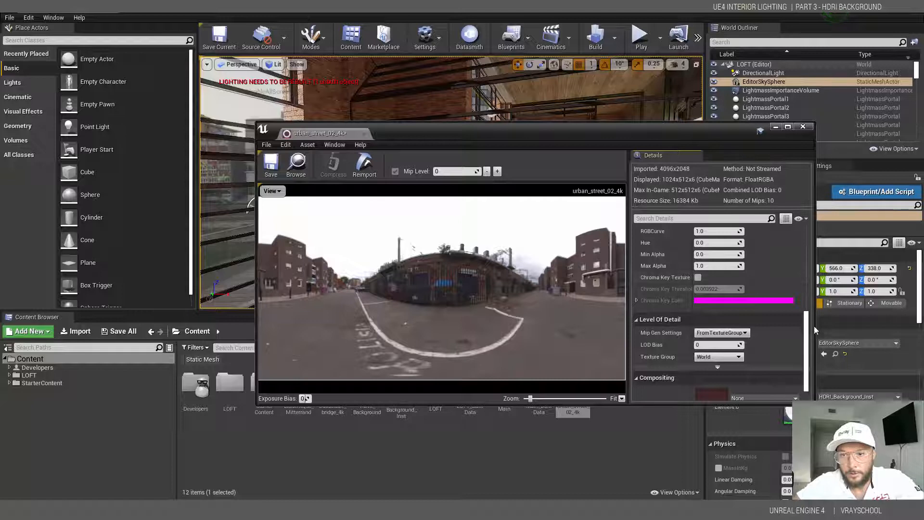
pyautogui.moveTo(810, 344); pyautogui.dragTo(809, 259)
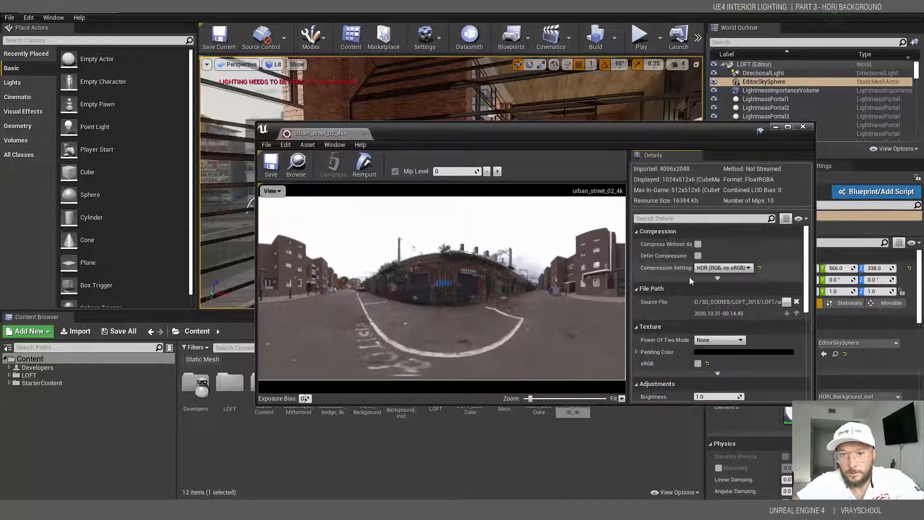
pyautogui.click(717, 279)
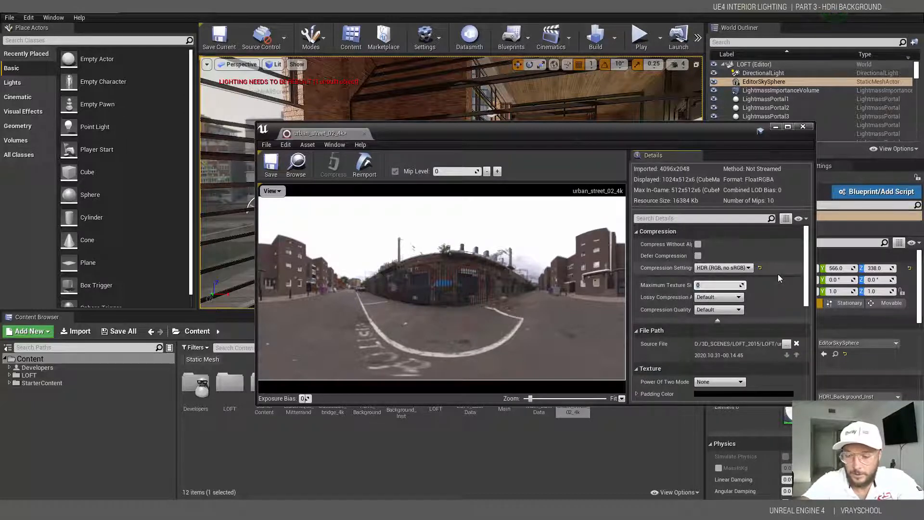
pyautogui.write('4096')
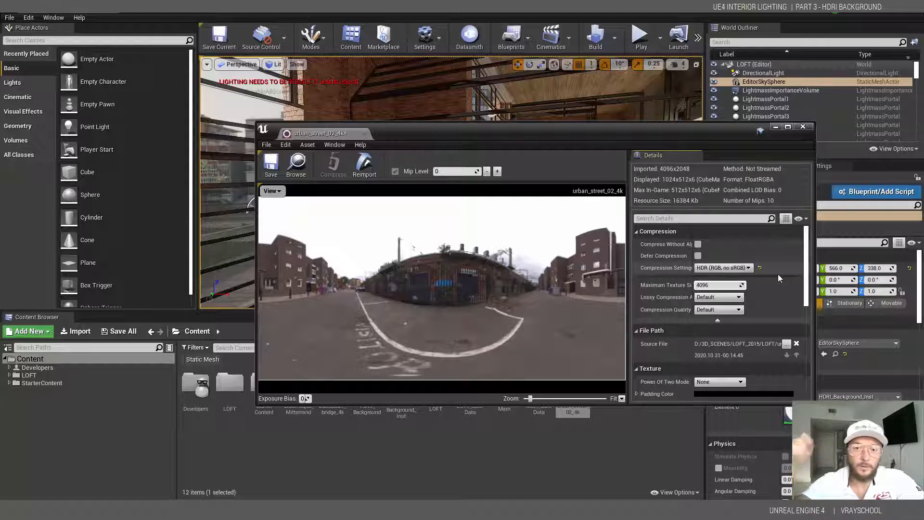
# - Set the texture's Mip Gen Settings to NoMipmaps, then save and close the urban_street_02_4k texture
pyautogui.scroll(-8, 779, 273)
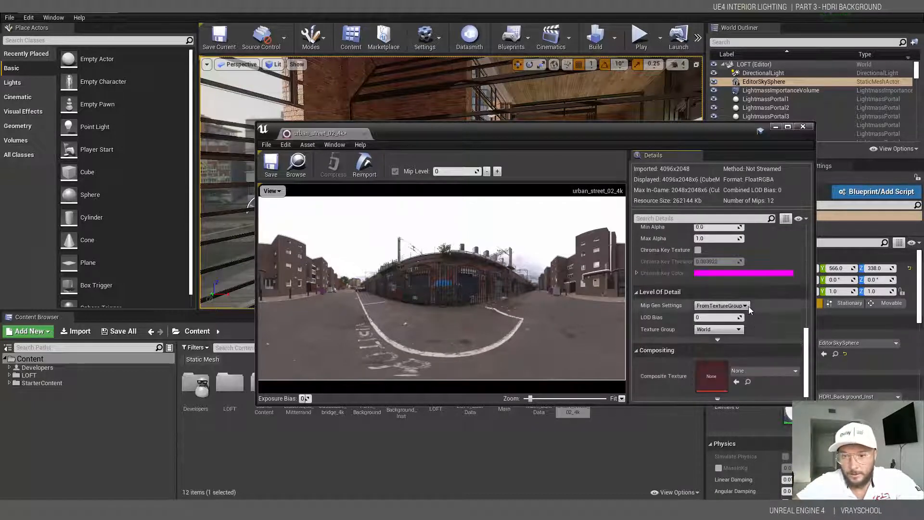
pyautogui.click(747, 306)
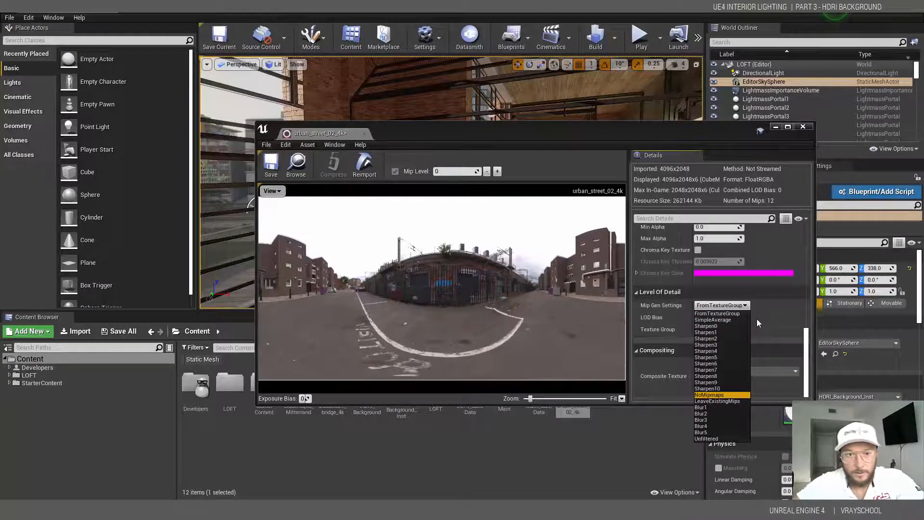
pyautogui.press('Return')
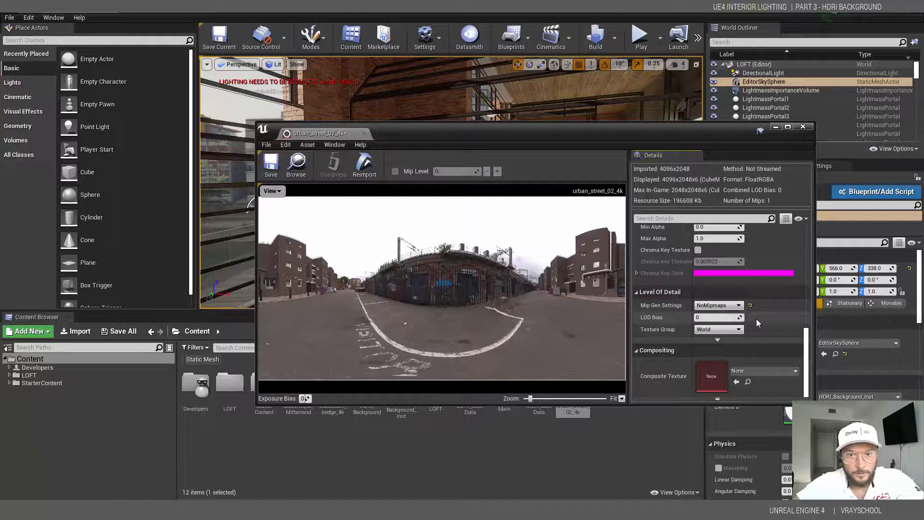
pyautogui.click(271, 165)
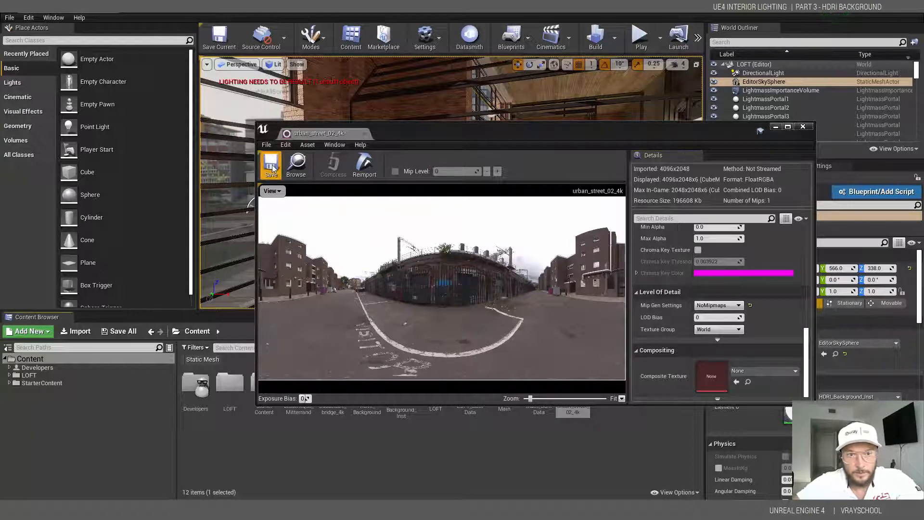
pyautogui.click(803, 127)
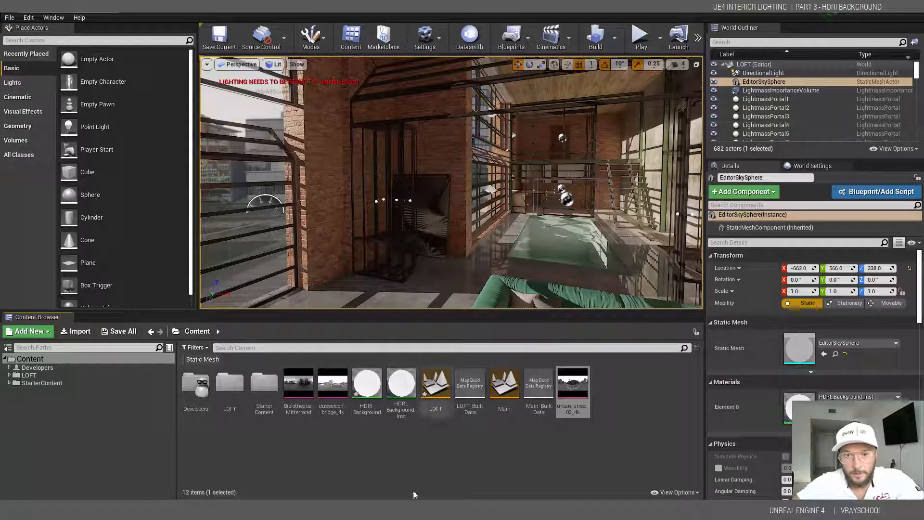
# - In the HDRI_Background material, replace the Texture Sample's texture with urban_street_02_4k and save the material
pyautogui.doubleClick(399, 382)
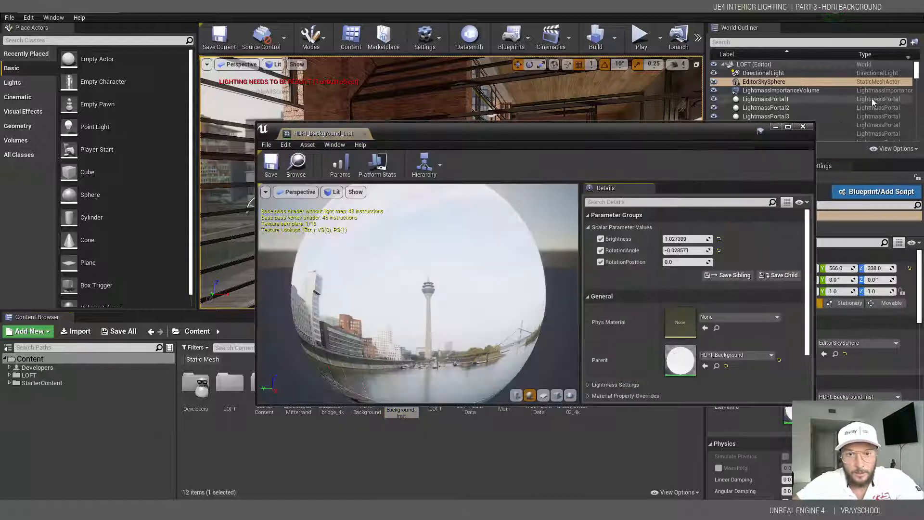
pyautogui.click(804, 128)
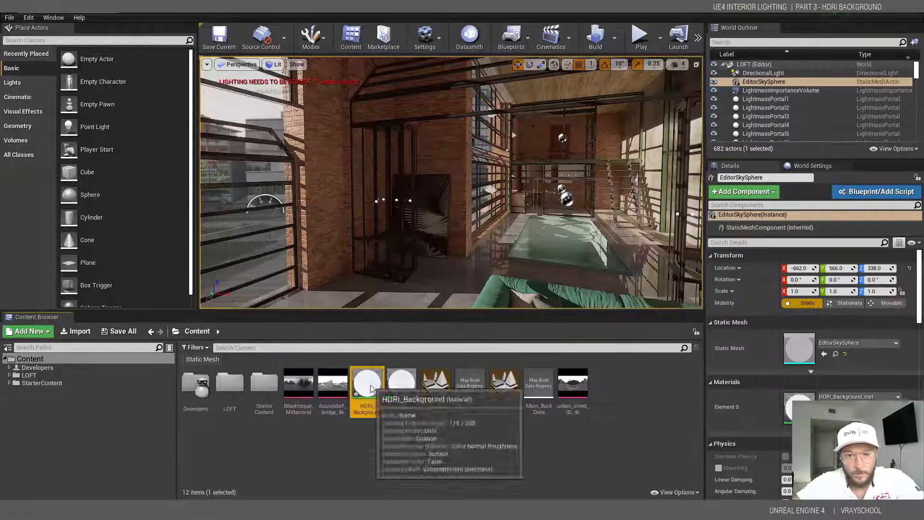
pyautogui.doubleClick(367, 383)
pyautogui.click(433, 236)
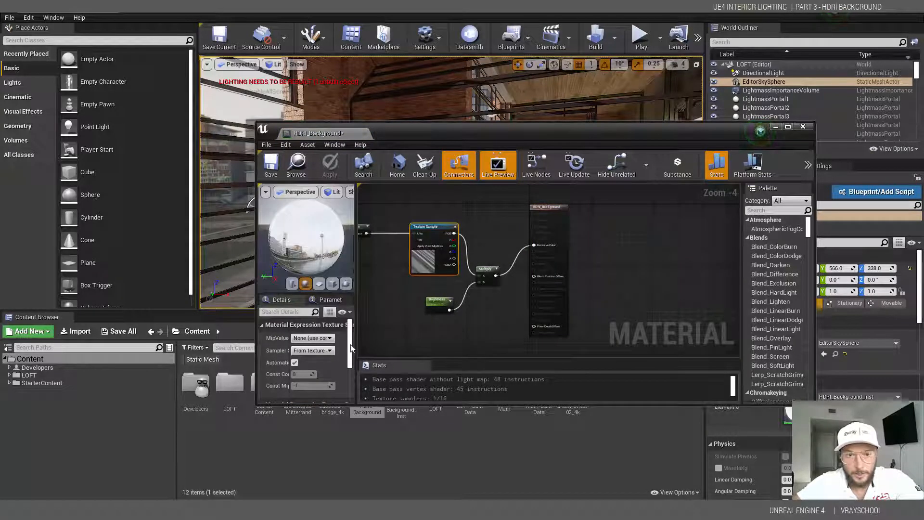
pyautogui.scroll(-4, 353, 378)
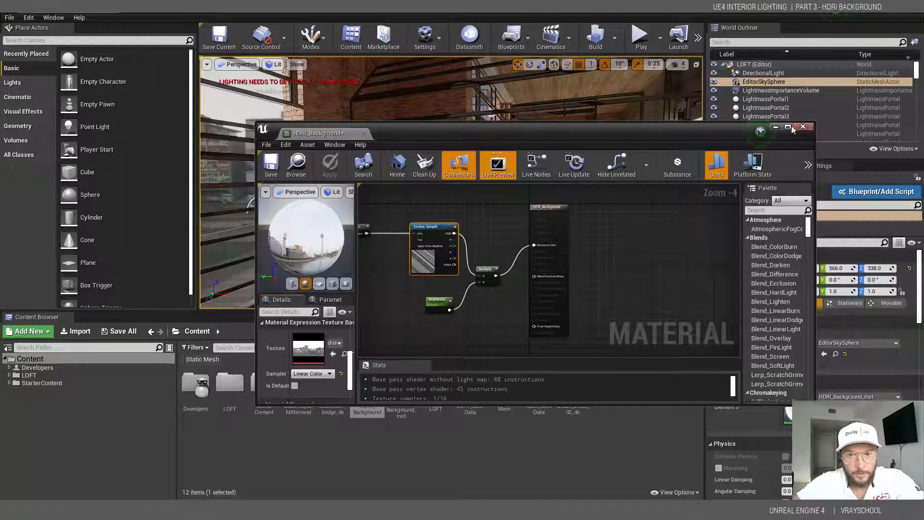
pyautogui.click(788, 127)
pyautogui.click(144, 410)
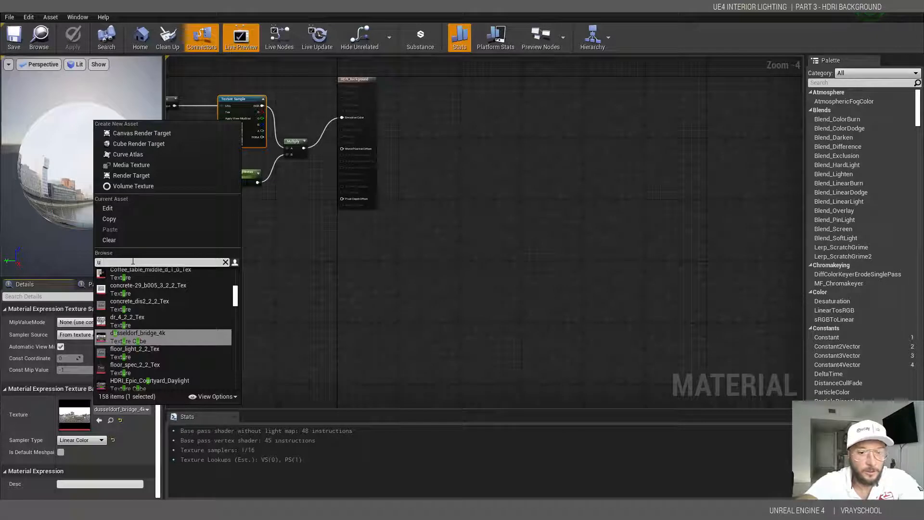
pyautogui.write('urb')
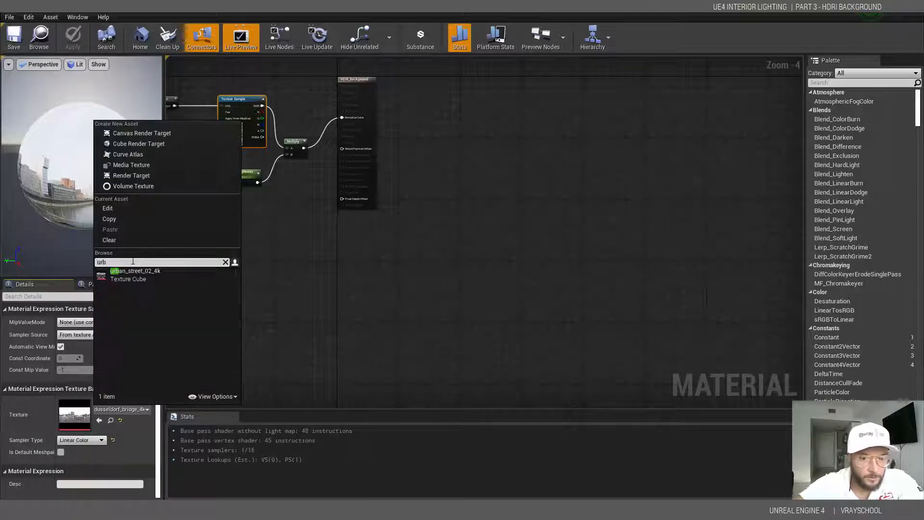
pyautogui.click(139, 273)
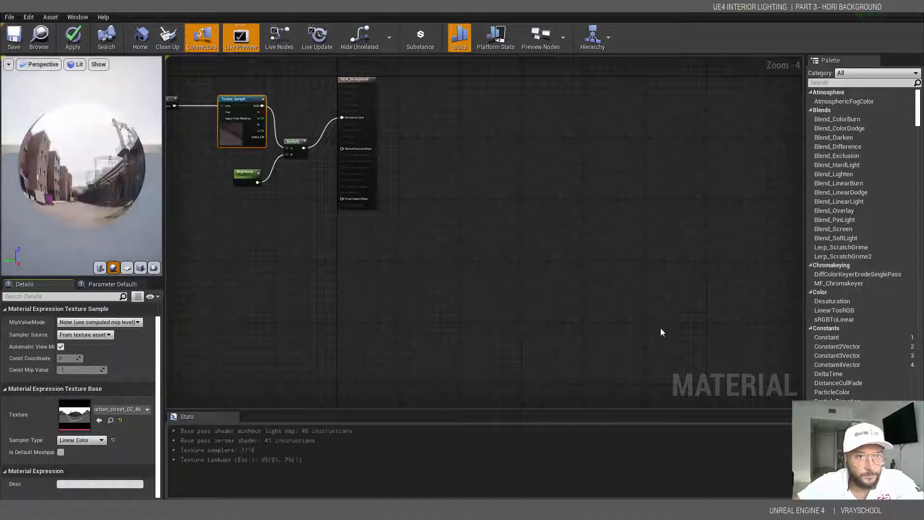
pyautogui.click(12, 40)
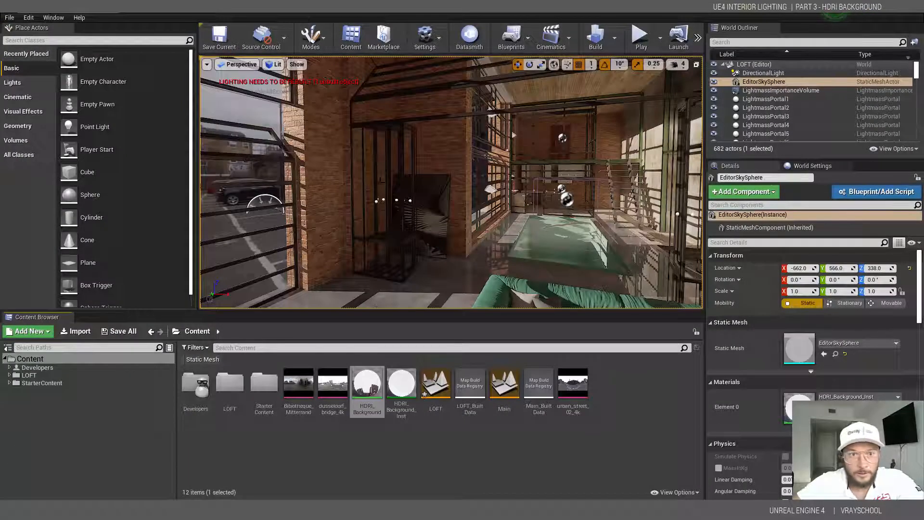
pyautogui.moveTo(327, 168)
pyautogui.mouseDown(button='right')
pyautogui.moveTo(337, 168)
pyautogui.moveTo(325, 167)
pyautogui.mouseUp(button='right')
pyautogui.keyDown('alt'); pyautogui.moveTo(337, 168); pyautogui.dragTo(443, 183); pyautogui.keyUp('alt')
pyautogui.hotkey('ctrl', 'z')
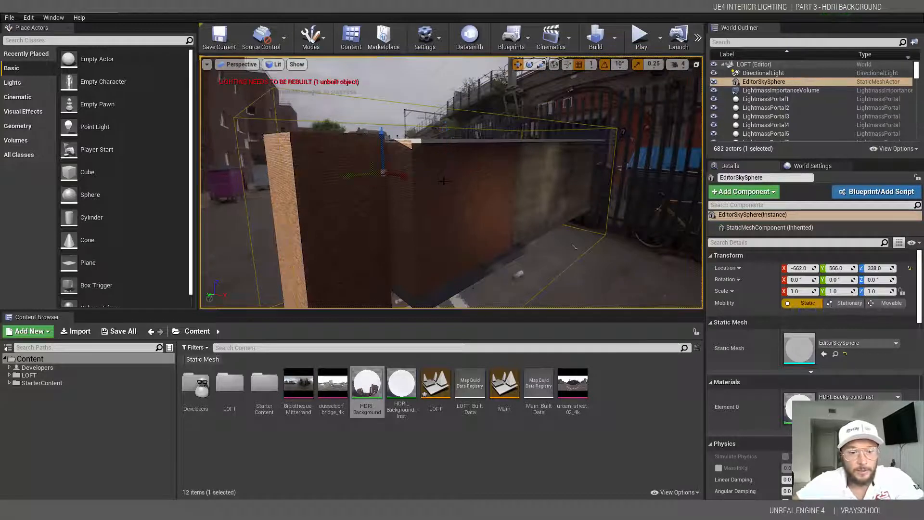
pyautogui.moveTo(419, 196)
pyautogui.mouseDown(button='right')
pyautogui.moveTo(451, 200)
pyautogui.moveTo(428, 196)
pyautogui.mouseUp(button='right')
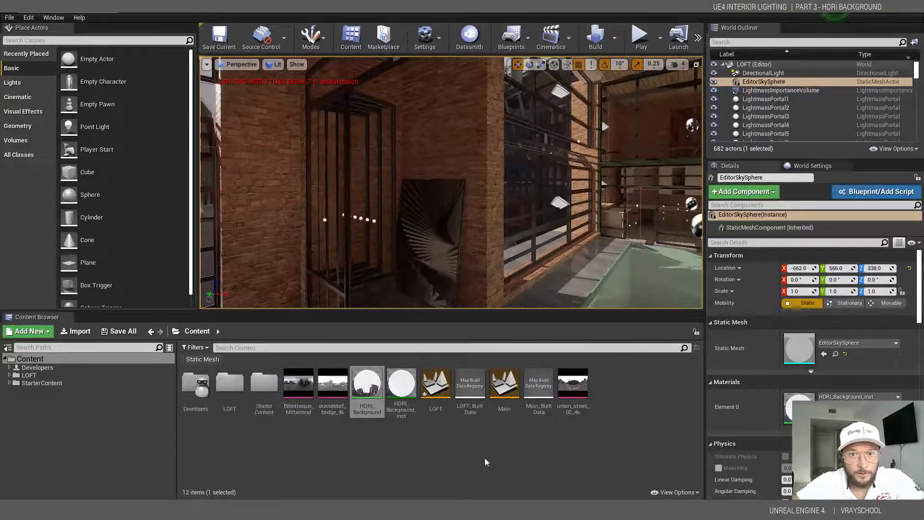
# - Open HDRI_Background_Inst for editing and place its window clear of the viewport so the loft windows stay in view
pyautogui.doubleClick(404, 388)
pyautogui.click(897, 7)
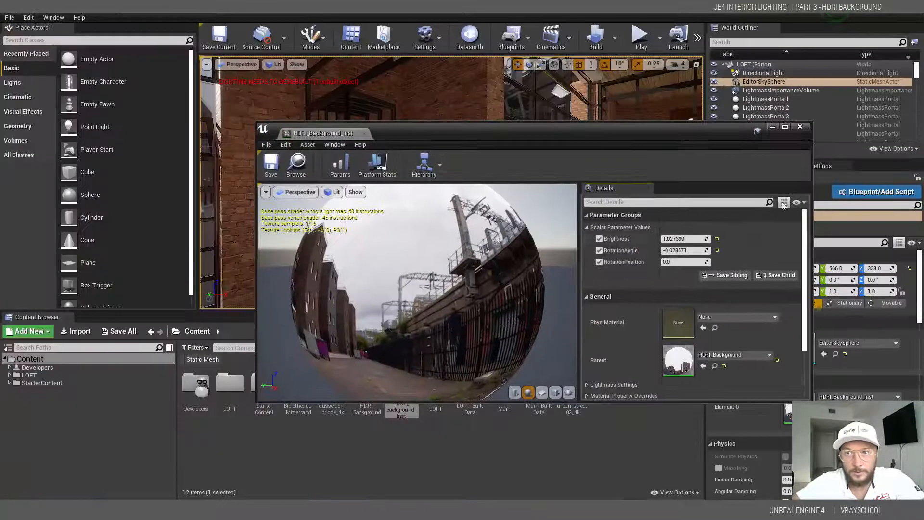
pyautogui.moveTo(606, 128); pyautogui.dragTo(797, 128)
pyautogui.moveTo(297, 192); pyautogui.dragTo(318, 188, button='right')
pyautogui.moveTo(643, 130); pyautogui.dragTo(328, 318)
# - Try RotationAngle values of about 7.73 and 7.0 on the instance while viewing the street through the windows
pyautogui.moveTo(559, 438); pyautogui.dragTo(607, 437)
pyautogui.moveTo(452, 202); pyautogui.dragTo(693, 202, button='right')
pyautogui.moveTo(558, 438); pyautogui.dragTo(623, 438)
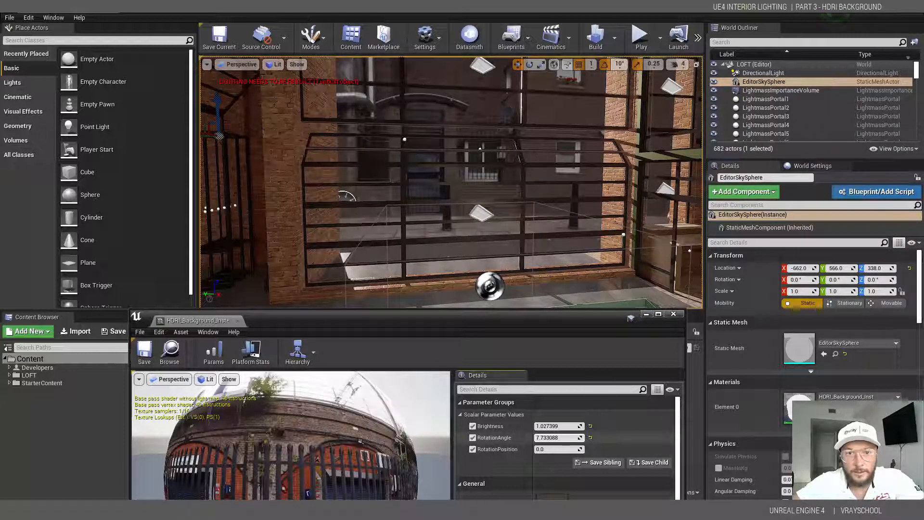
pyautogui.click(556, 438)
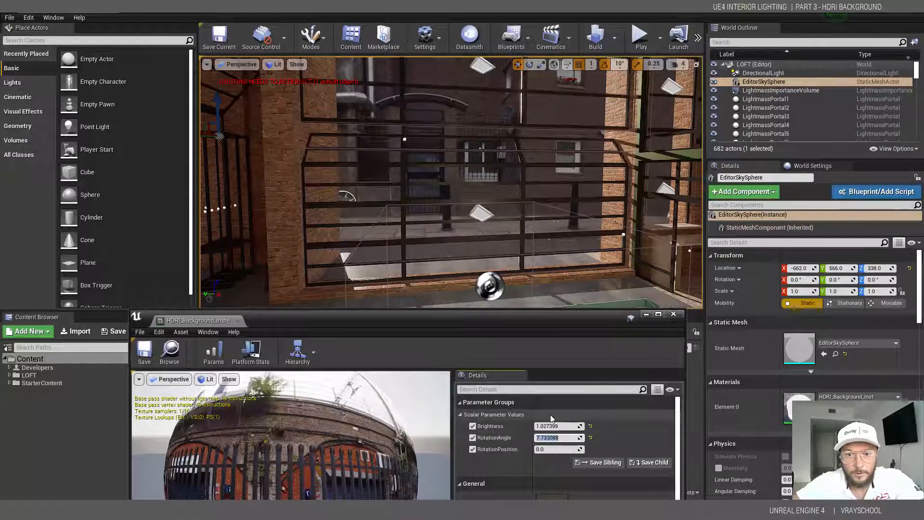
pyautogui.press('Return')
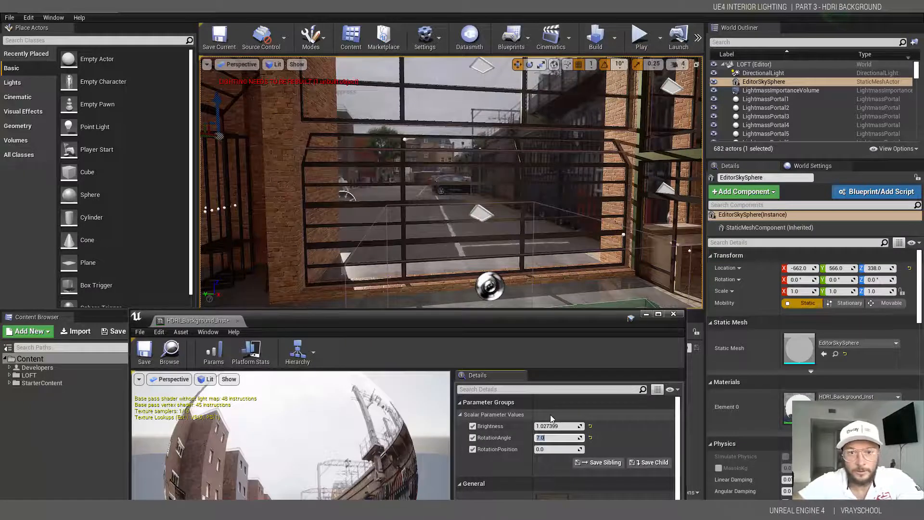
pyautogui.click(588, 438)
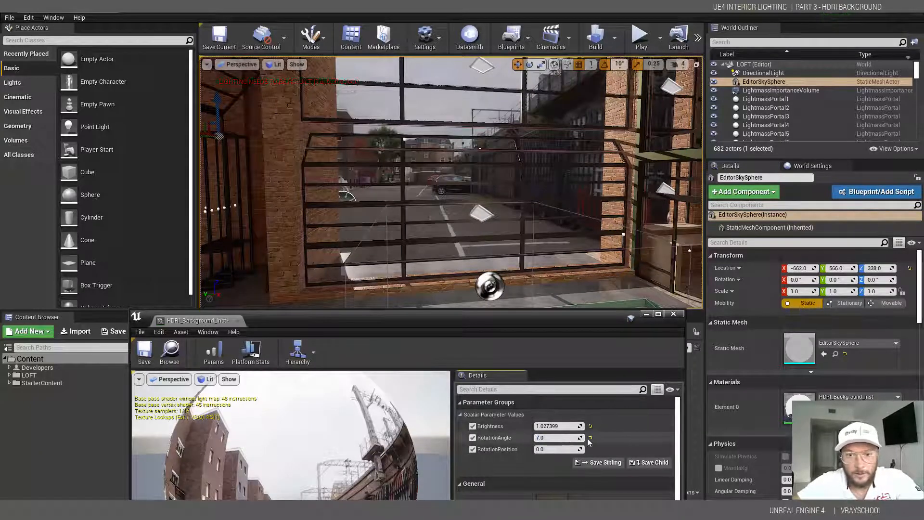
# - Adjust the instance's RotationAngle to about 12.82 to reposition the street behind the large windows, and close the material instance
pyautogui.moveTo(541, 438); pyautogui.dragTo(559, 438)
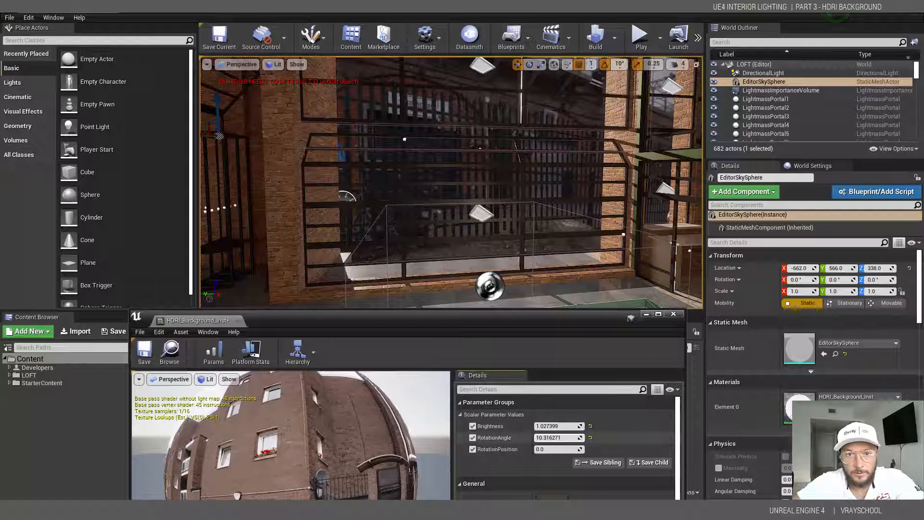
pyautogui.moveTo(529, 245)
pyautogui.mouseDown(button='right')
pyautogui.moveTo(472, 245)
pyautogui.moveTo(521, 246)
pyautogui.mouseUp(button='right')
pyautogui.moveTo(554, 437); pyautogui.dragTo(565, 438)
pyautogui.moveTo(580, 255); pyautogui.dragTo(674, 255, button='right')
pyautogui.moveTo(549, 438); pyautogui.dragTo(576, 438)
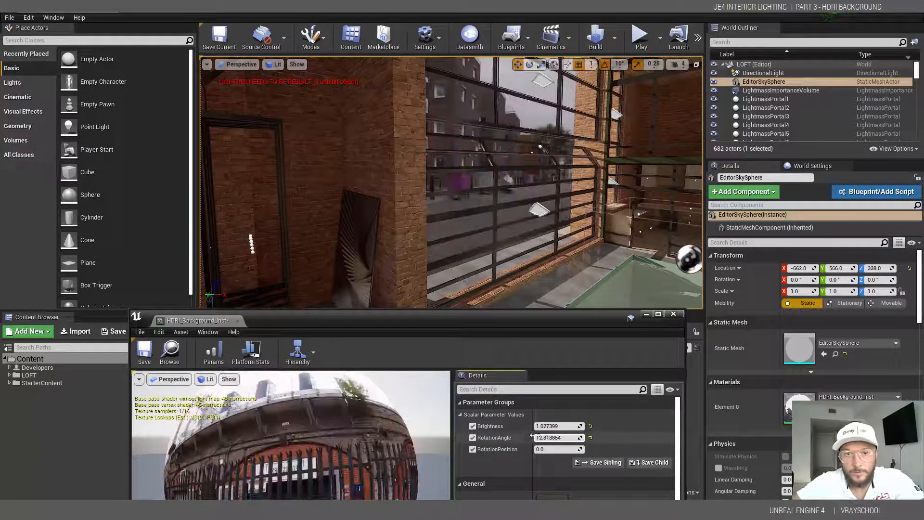
pyautogui.moveTo(602, 325); pyautogui.dragTo(660, 178)
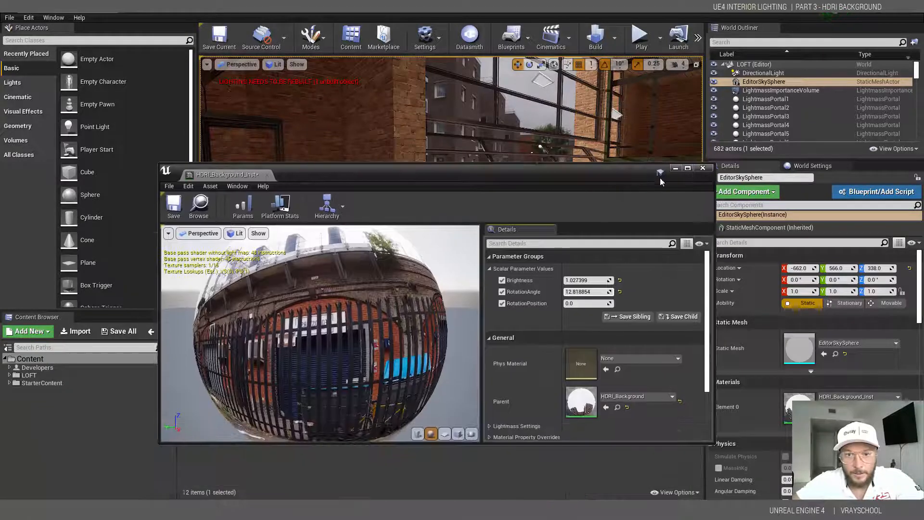
pyautogui.click(700, 169)
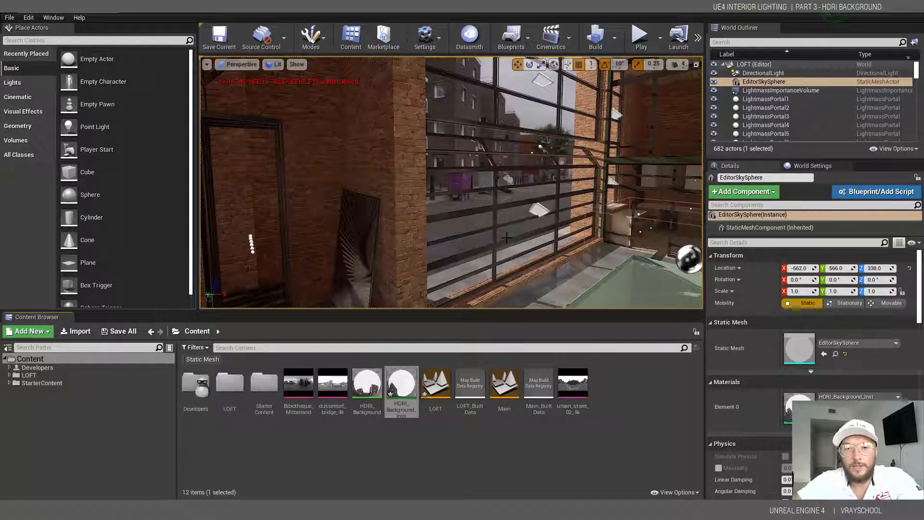
pyautogui.moveTo(439, 205); pyautogui.dragTo(585, 228, button='right')
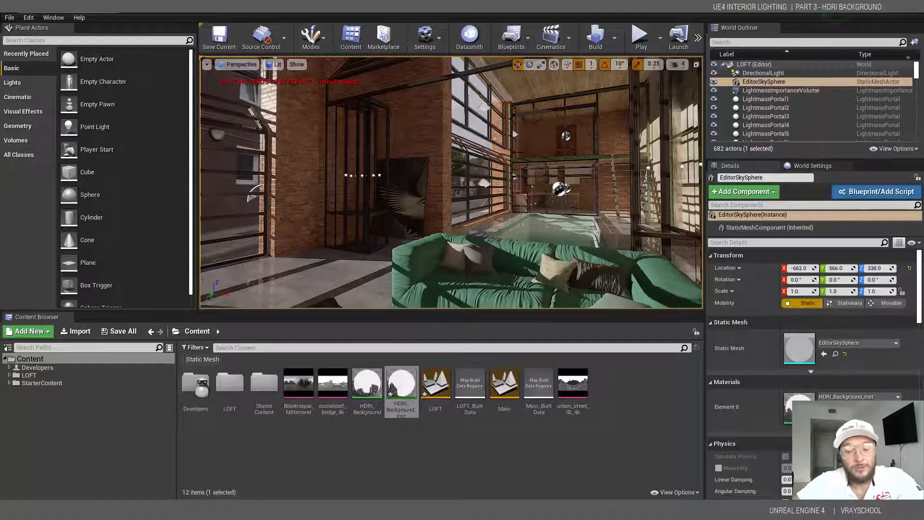
pyautogui.moveTo(542, 222); pyautogui.dragTo(513, 203, button='middle')
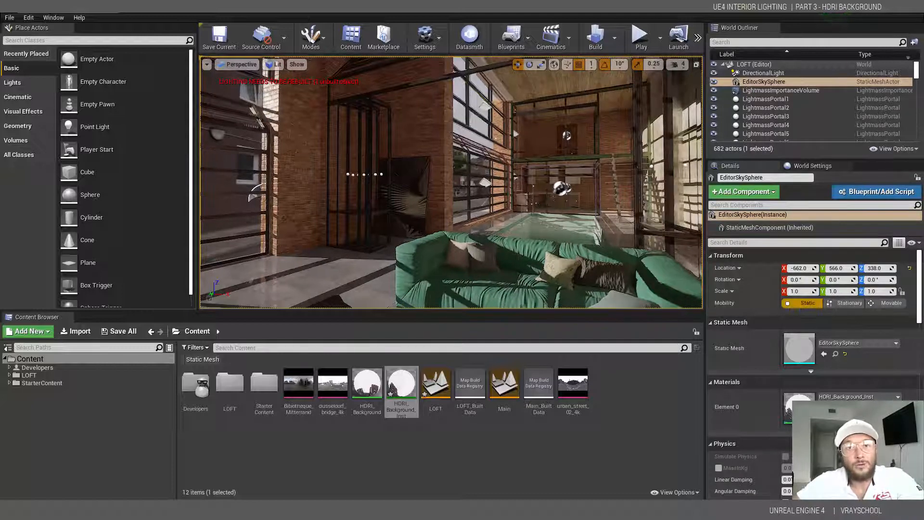
pyautogui.keyDown('alt'); pyautogui.moveTo(478, 213); pyautogui.dragTo(452, 221); pyautogui.keyUp('alt')
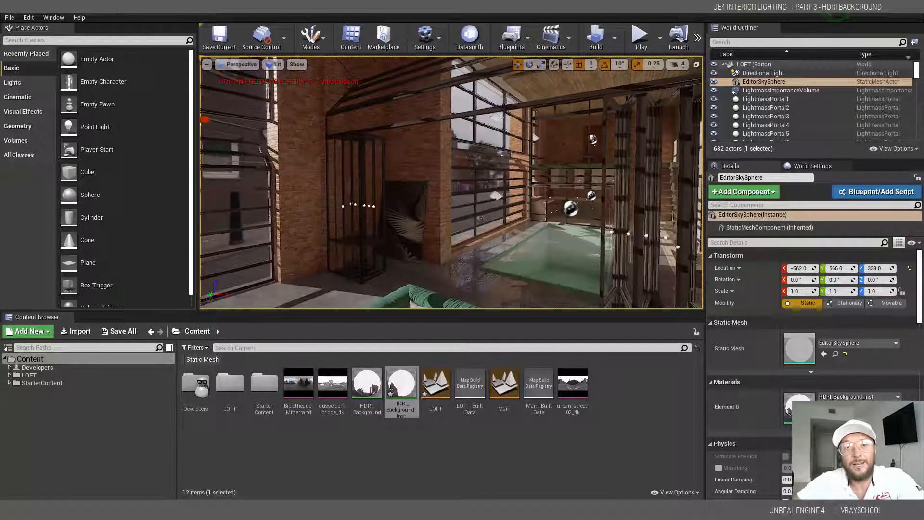